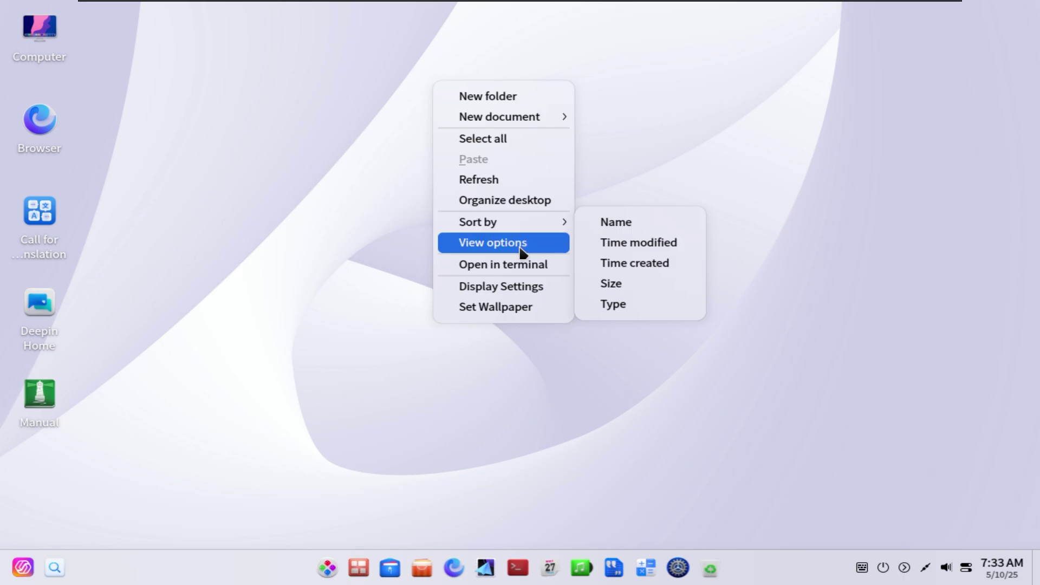
Step: Set the display resolution to 1920×1080, save the display settings, and close the open windows
click(518, 291)
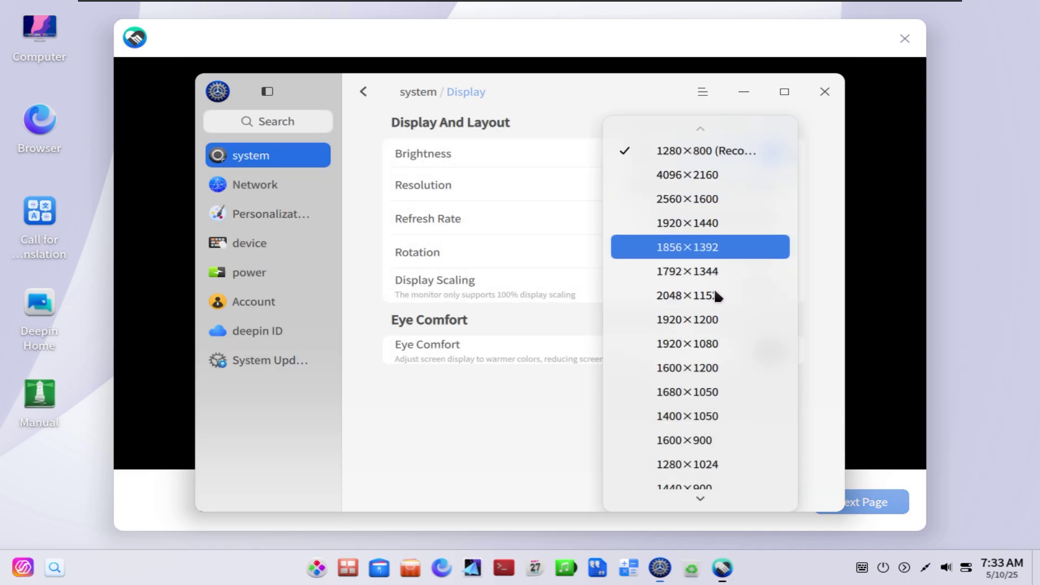
click(738, 344)
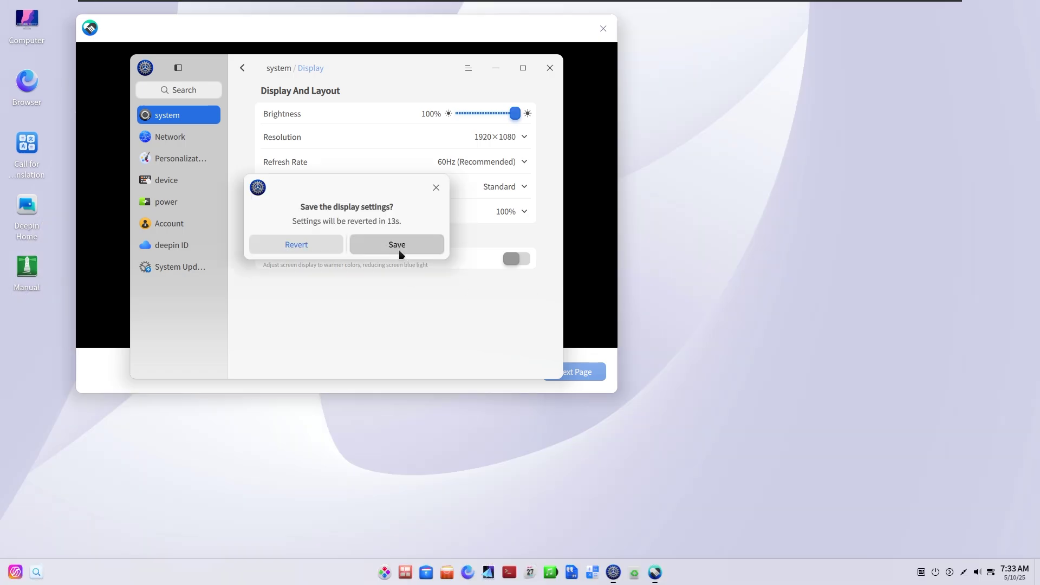
click(398, 249)
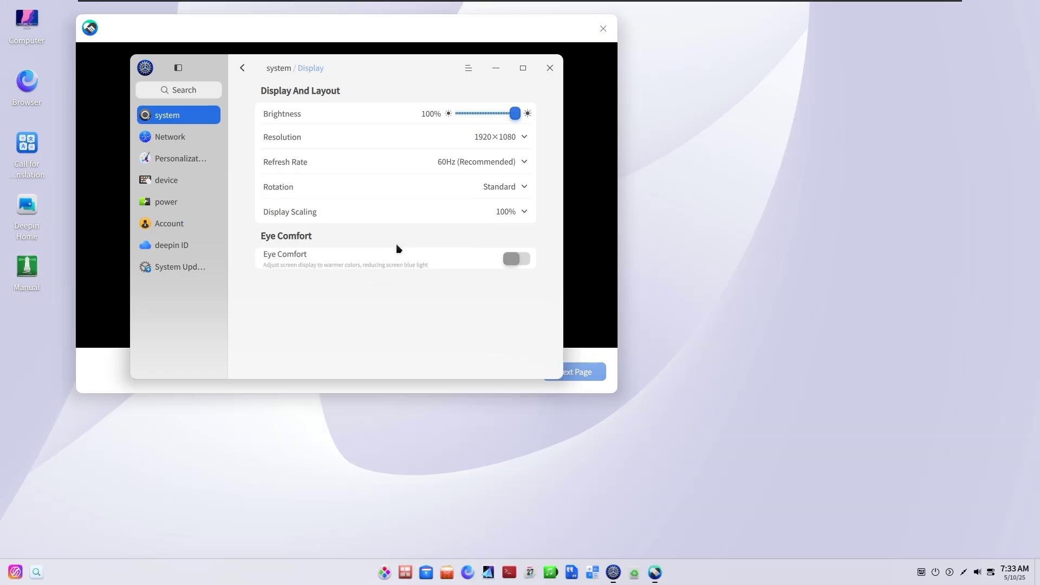
click(549, 68)
click(606, 29)
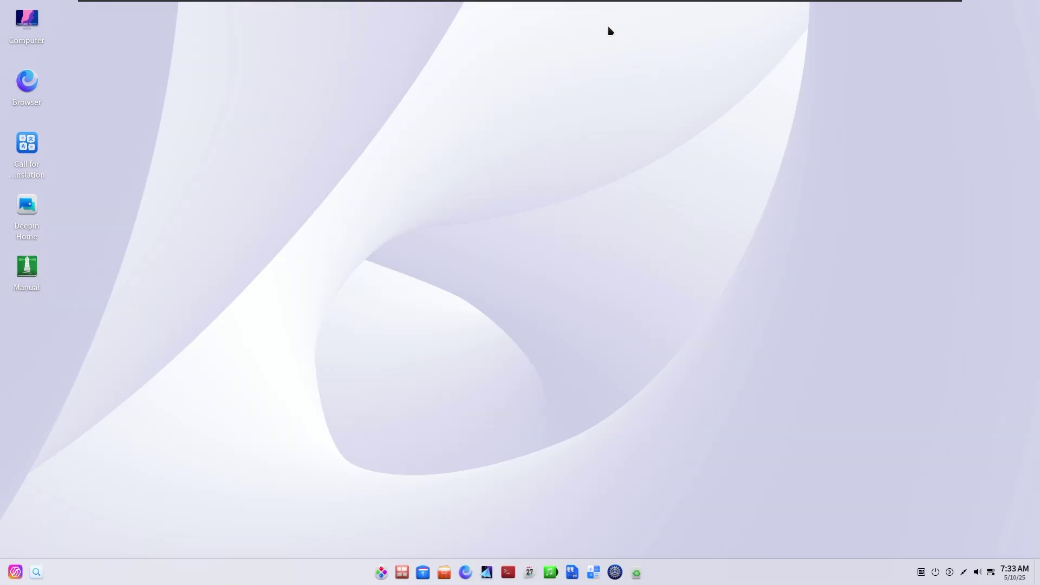
Step: Examine the System Disk's properties and the Data Disk's contents in the file manager, and close it
click(28, 28)
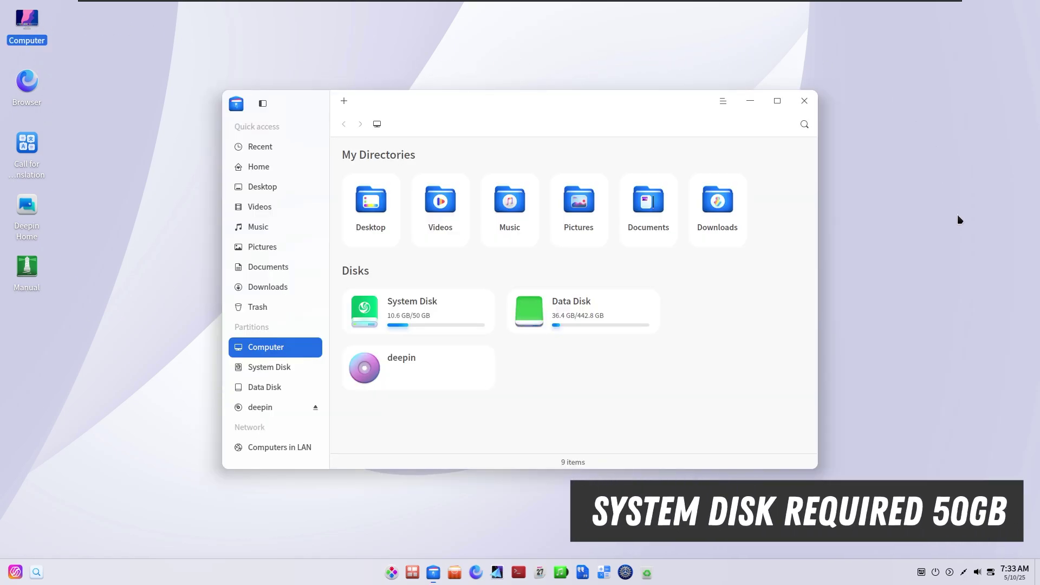
right_click(407, 308)
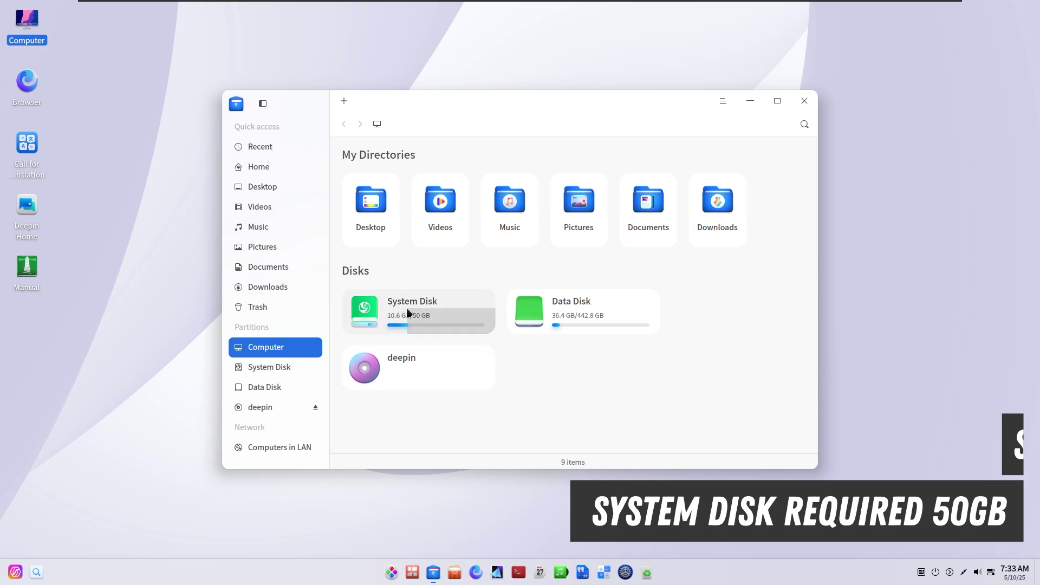
click(444, 366)
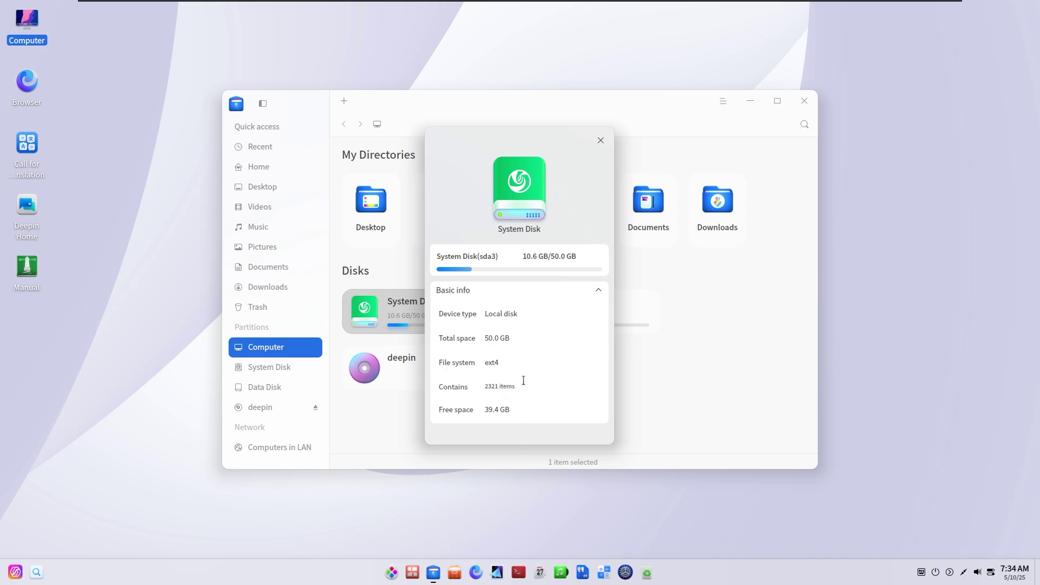
drag(524, 256, 609, 258)
click(587, 258)
triple_click(543, 257)
click(600, 140)
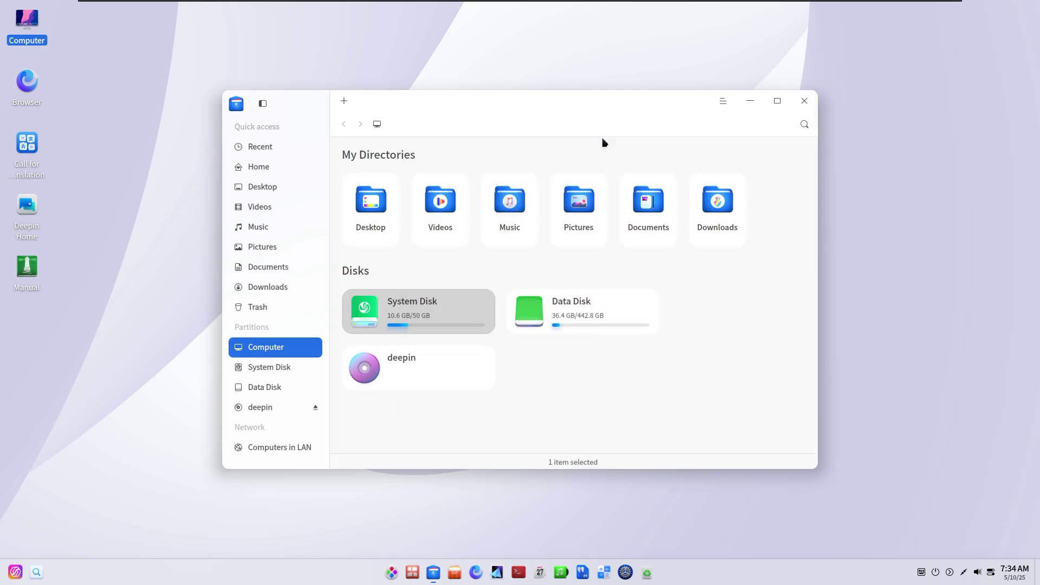
double_click(615, 318)
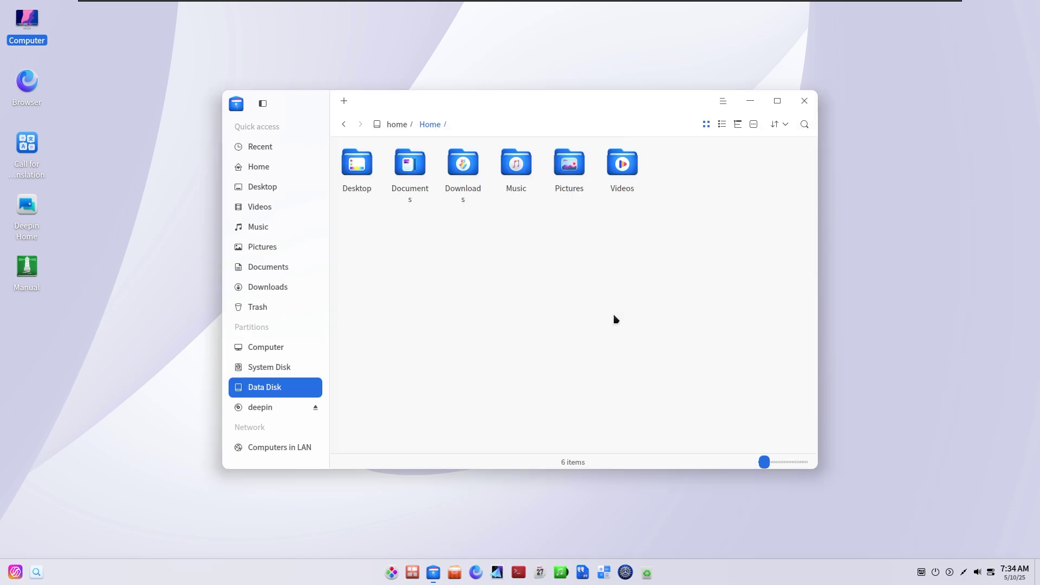
click(804, 102)
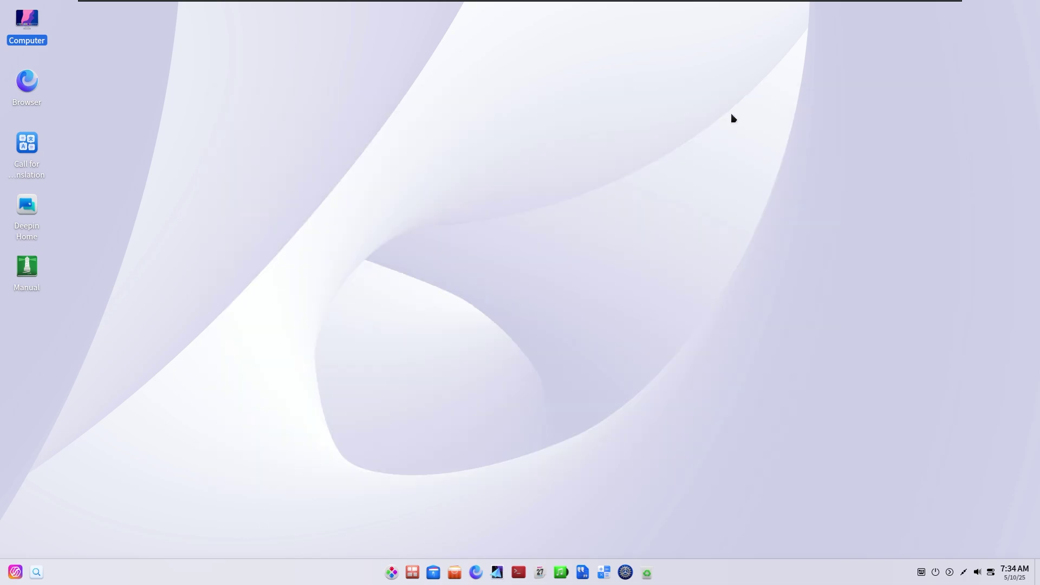
Step: Find Device Manager among the installed applications and launch it, authenticating with the account password
click(391, 573)
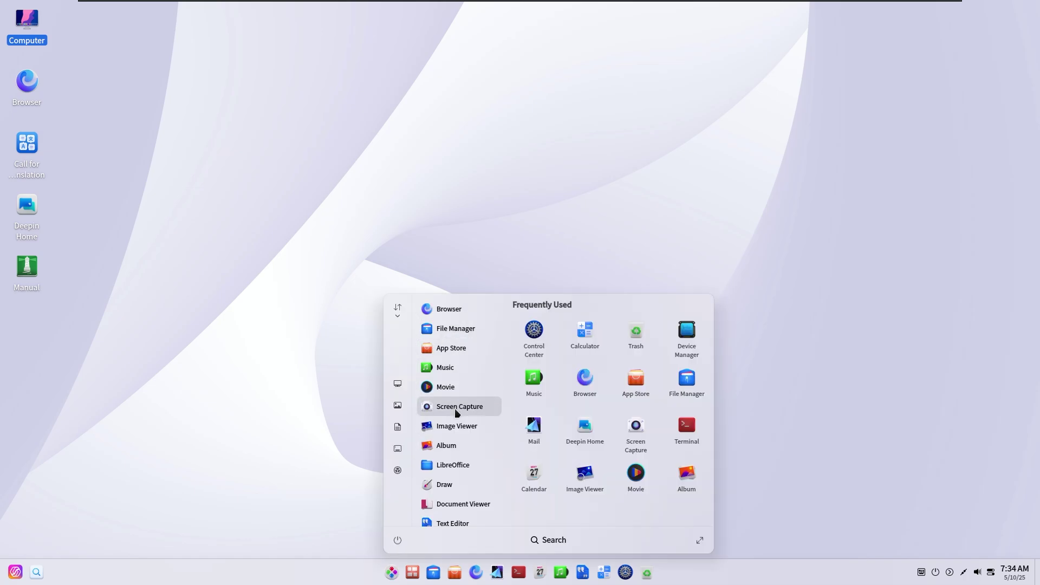
scroll(452, 520, down, 1)
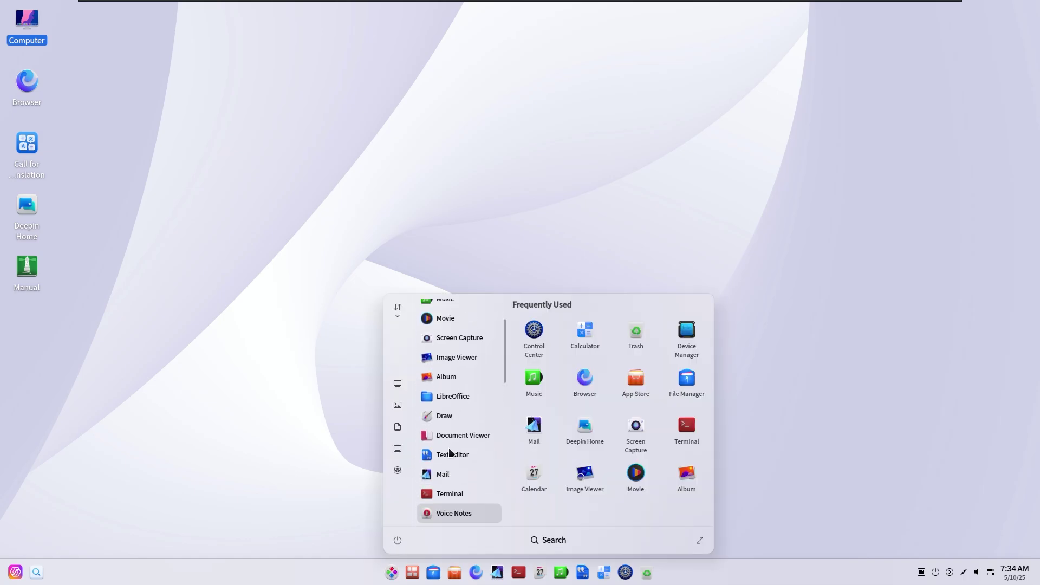
scroll(453, 457, down, 1)
scroll(460, 460, down, 1)
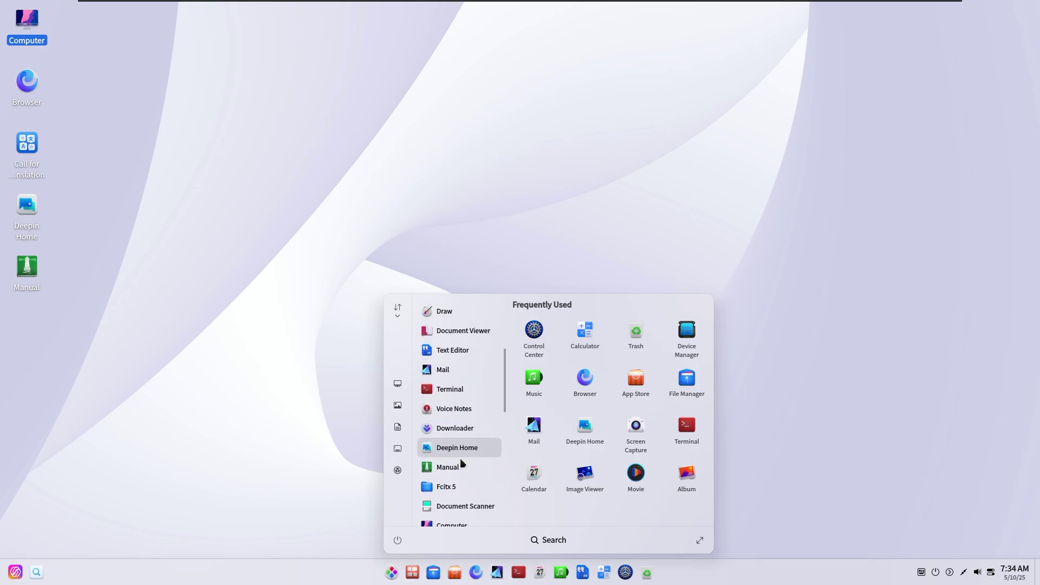
scroll(463, 472, down, 2)
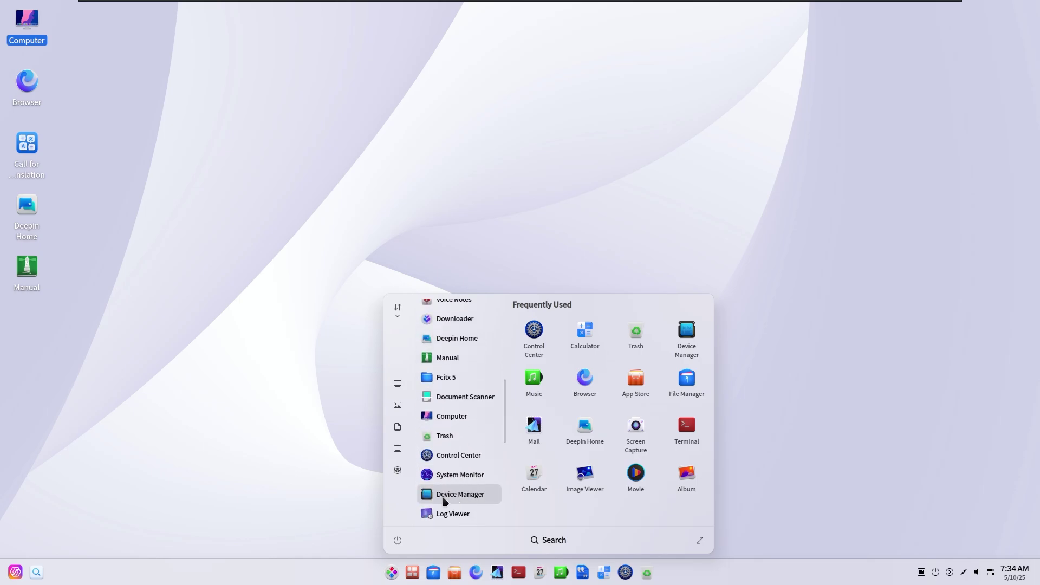
click(443, 496)
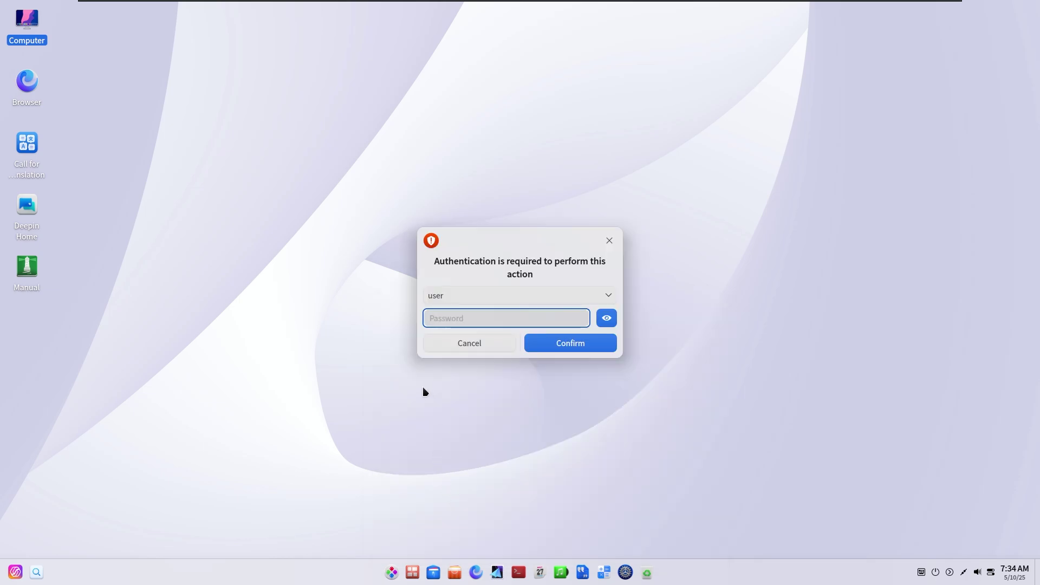
text(••••••••)
click(568, 347)
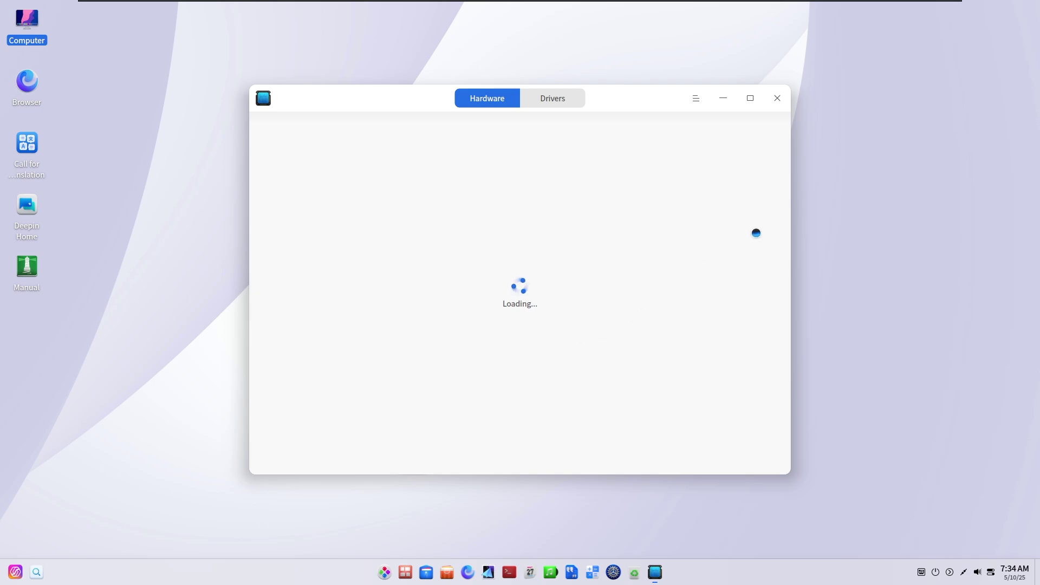
Step: Review the hardware details from CPU through keyboard and the driver section in Device Manager, and close it
click(300, 163)
click(296, 149)
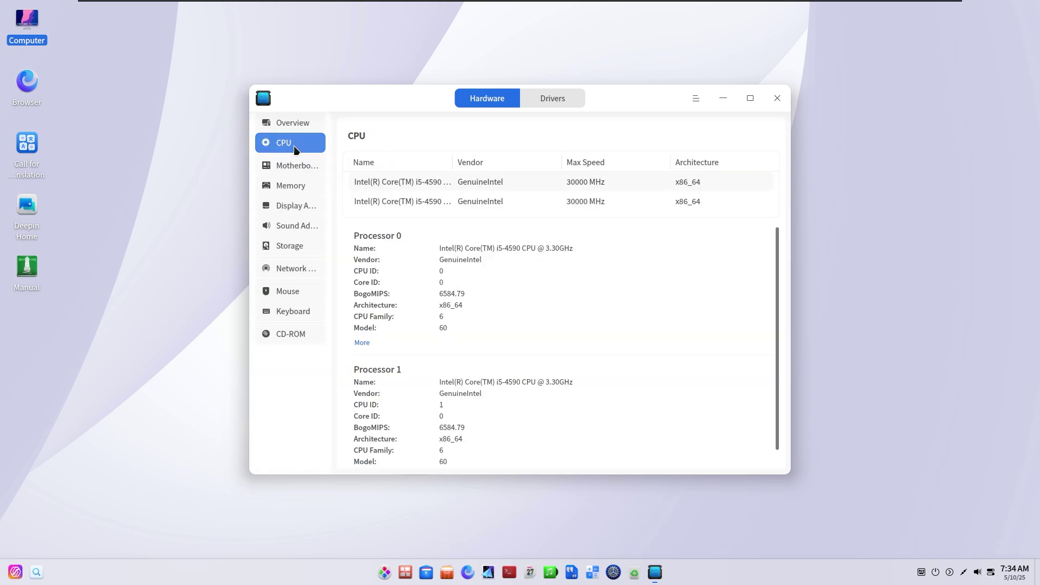
click(297, 165)
click(291, 193)
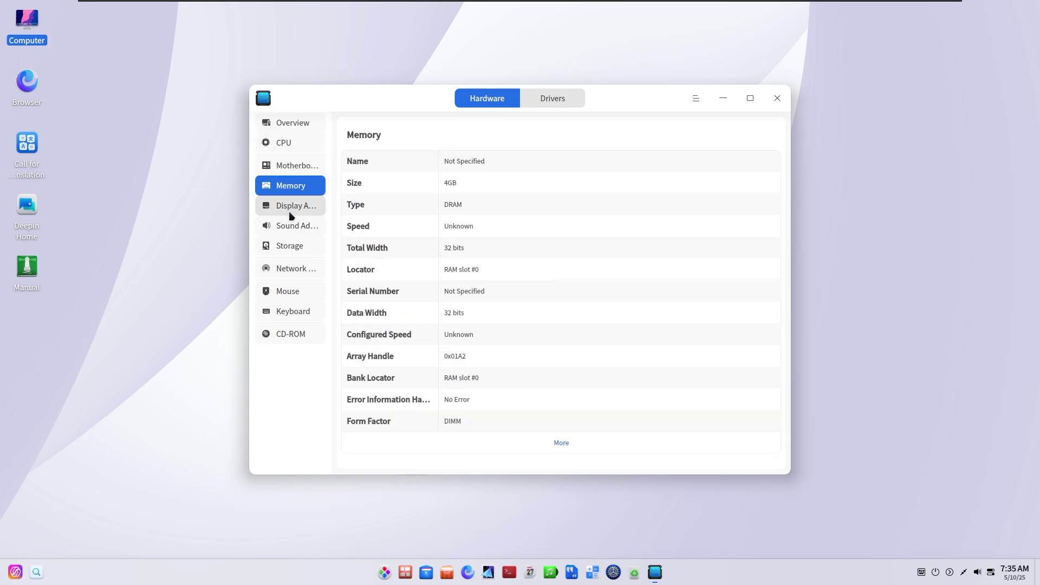
click(291, 208)
click(294, 226)
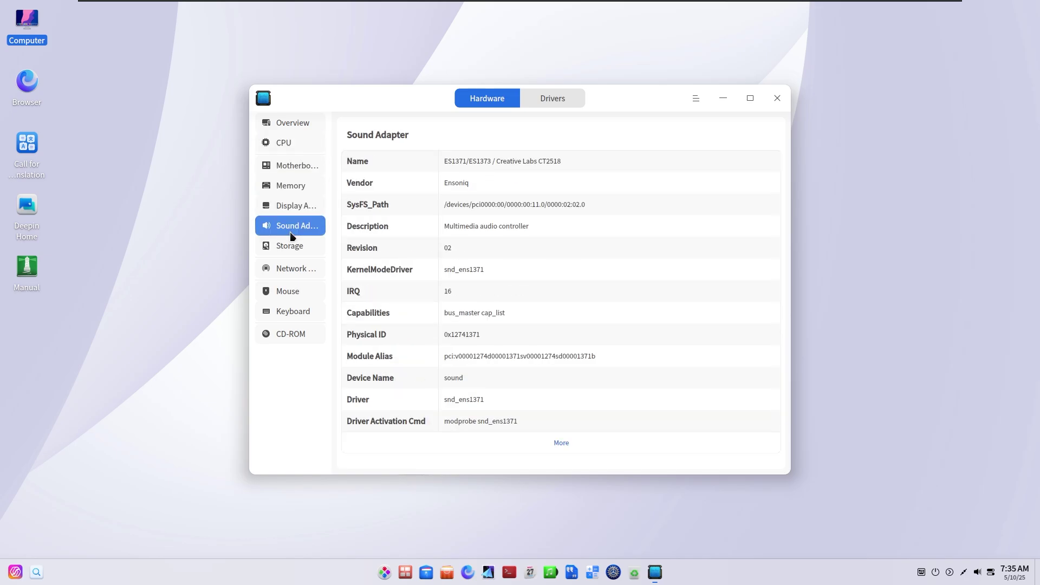
click(293, 247)
click(293, 269)
click(294, 292)
click(293, 311)
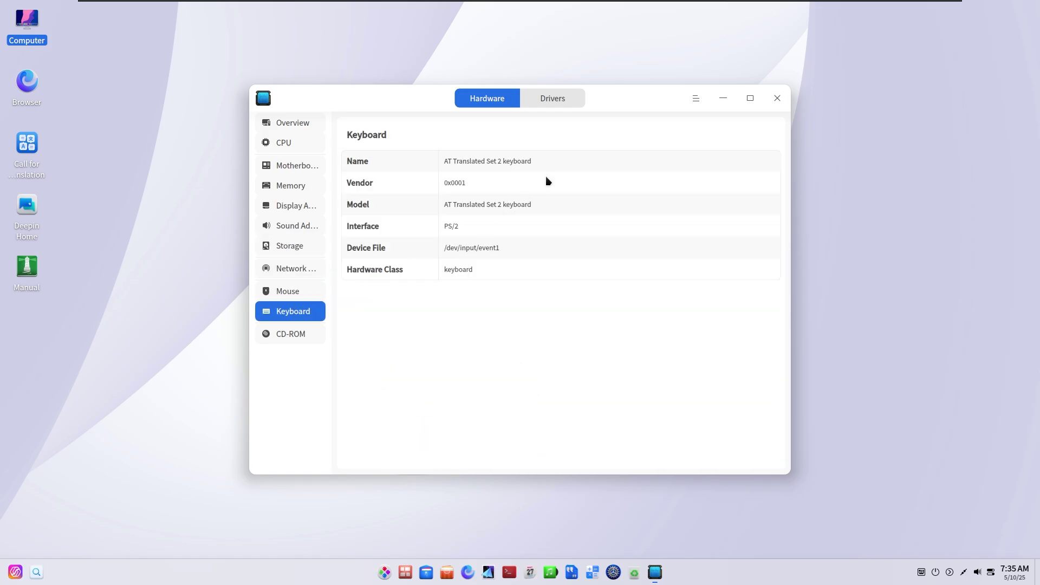
click(565, 105)
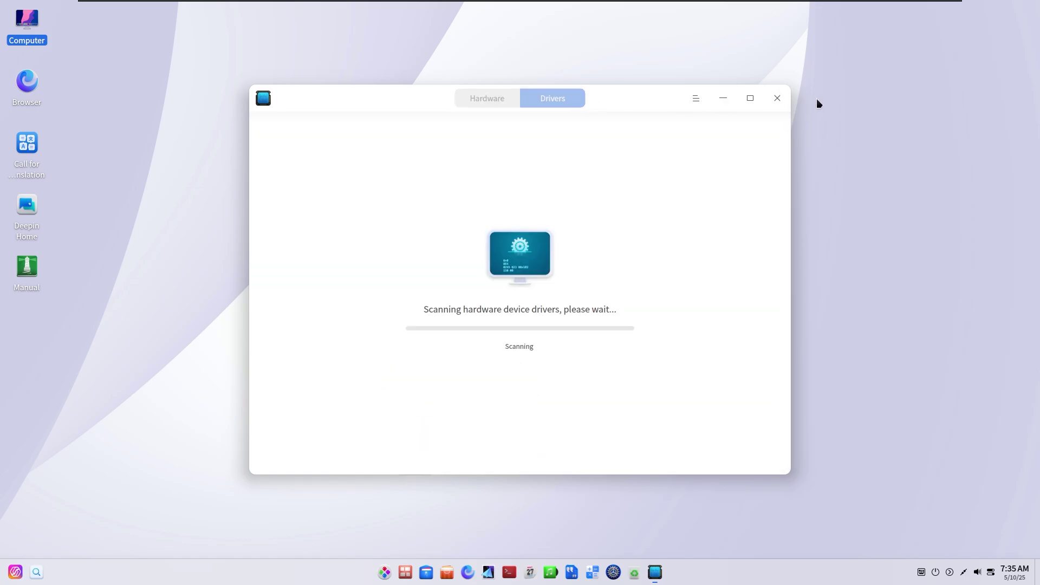
click(777, 98)
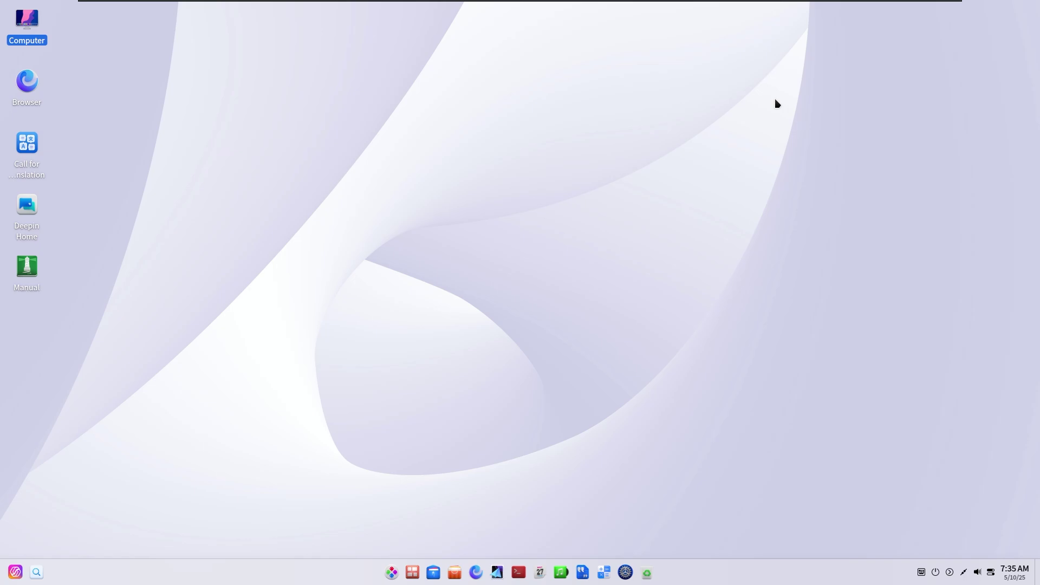
Step: Look through the system settings, including Display and Auxiliary Information, and the Network settings in the Control Center
click(626, 572)
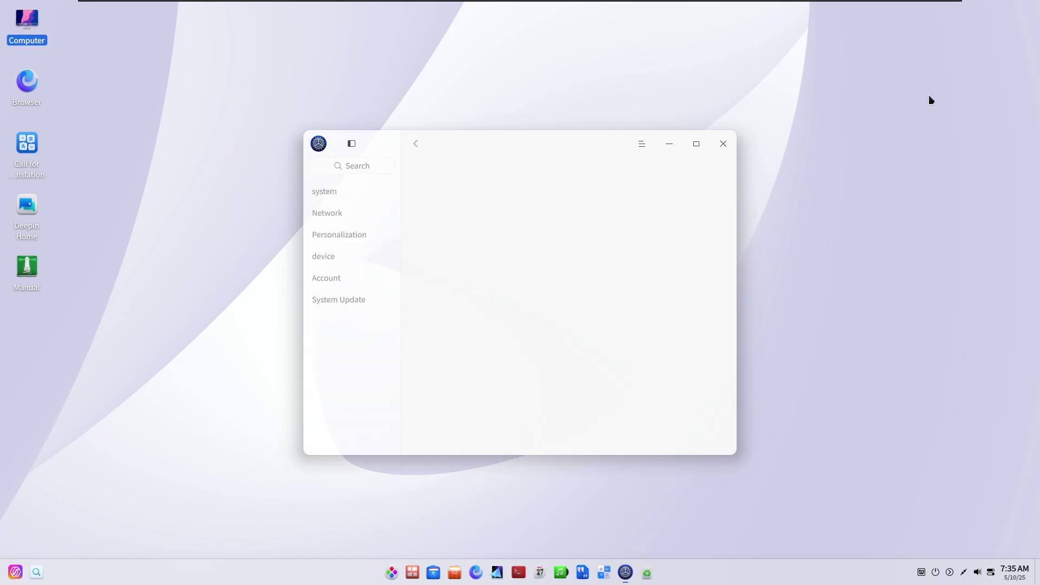
click(697, 144)
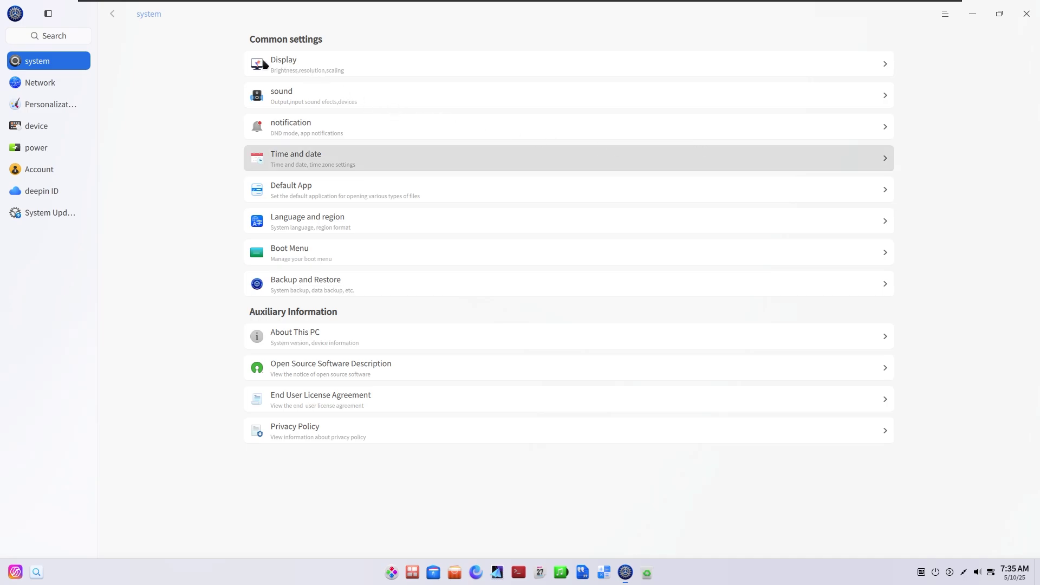
click(372, 61)
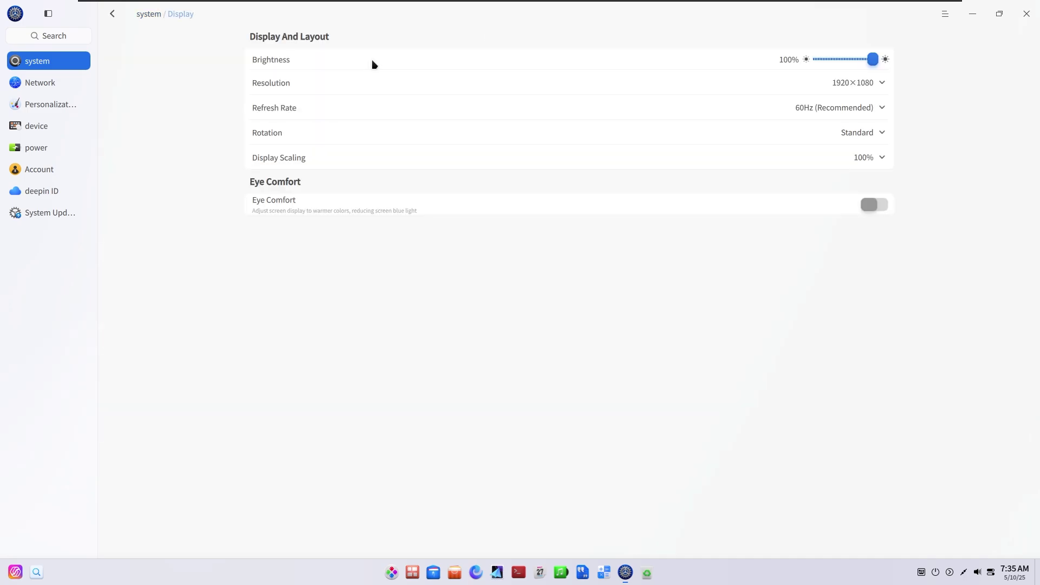
key(super+Down)
click(421, 144)
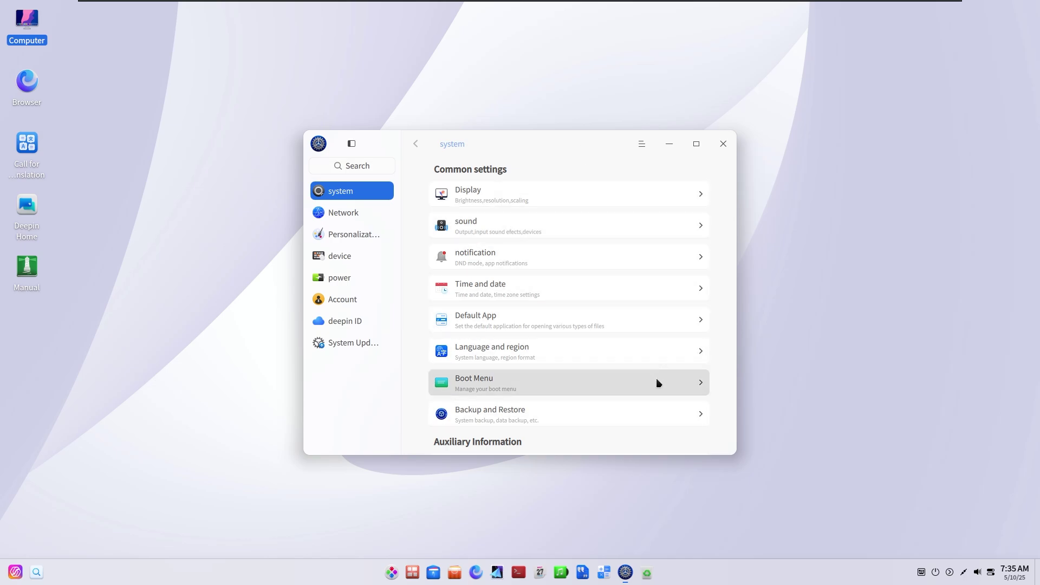
scroll(496, 448, down, 3)
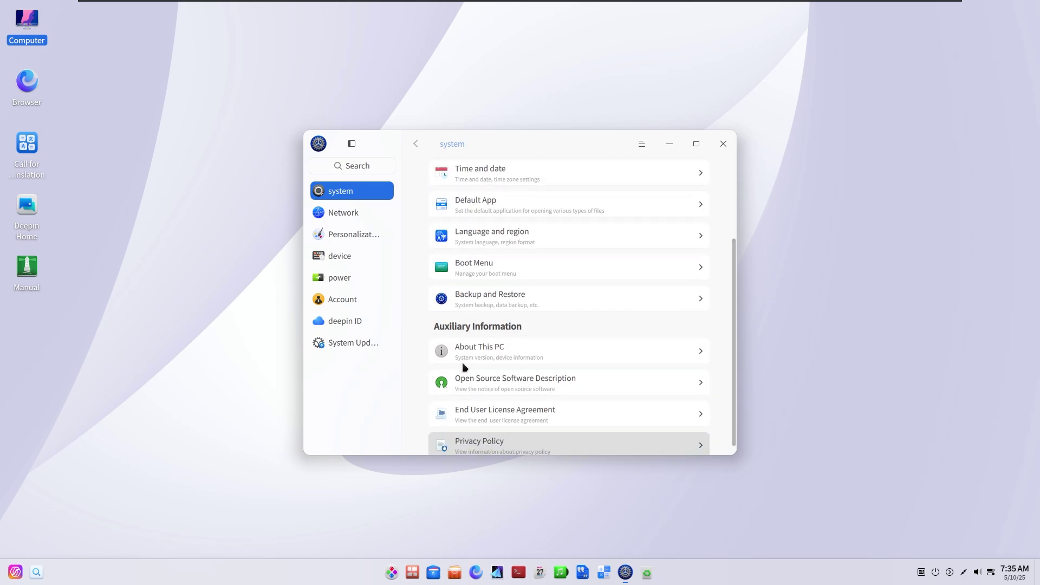
scroll(496, 394, down, 1)
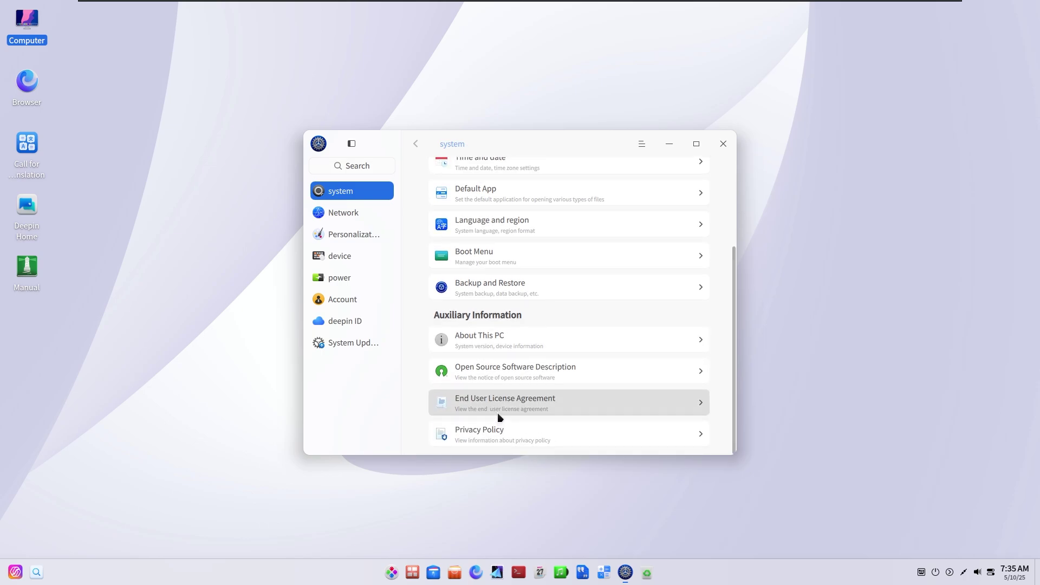
click(347, 213)
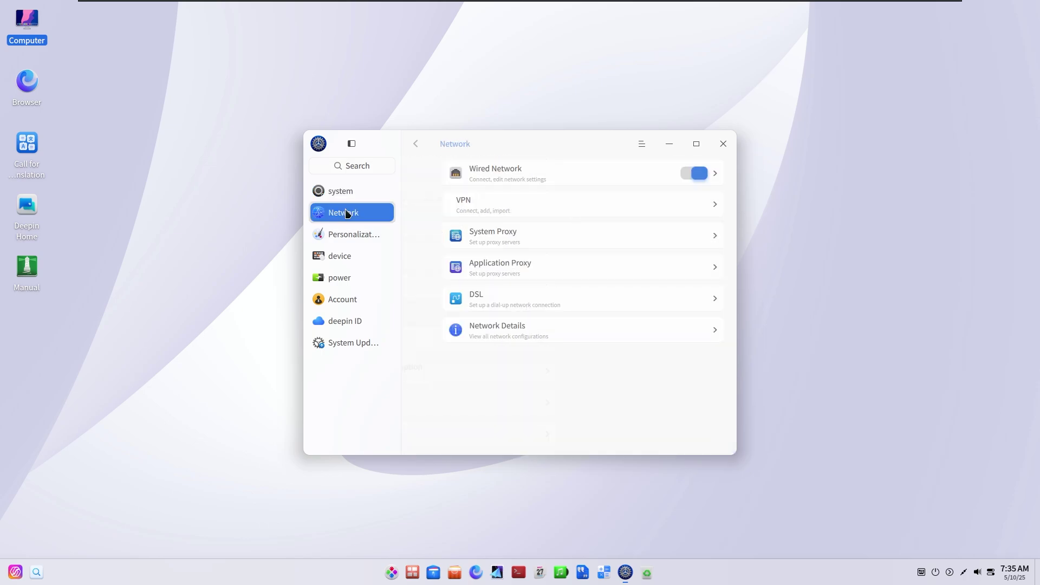
Step: Try the hazy color and organic glass desktop themes, and apply the nirvana theme
click(353, 236)
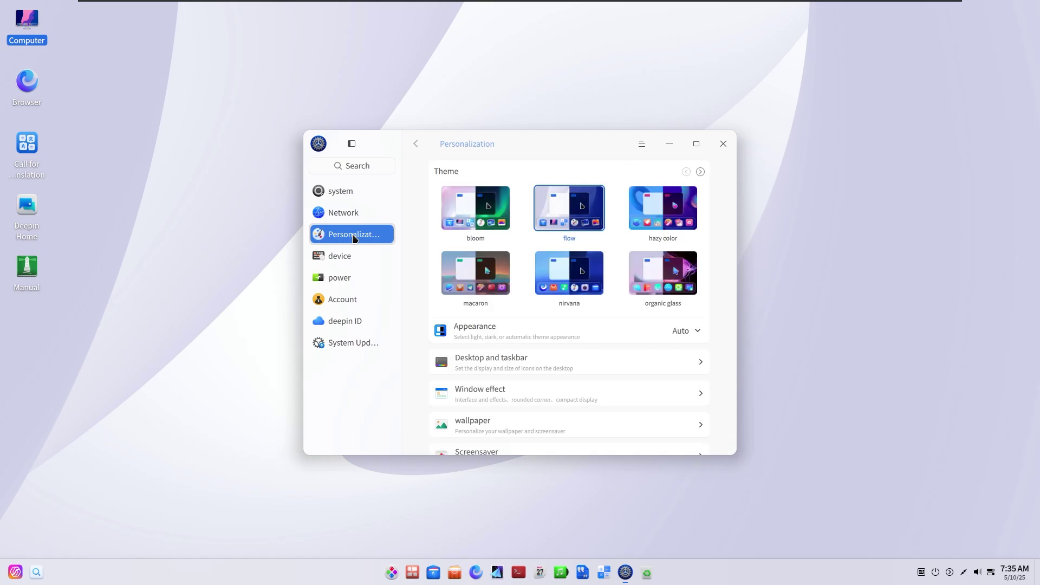
click(658, 212)
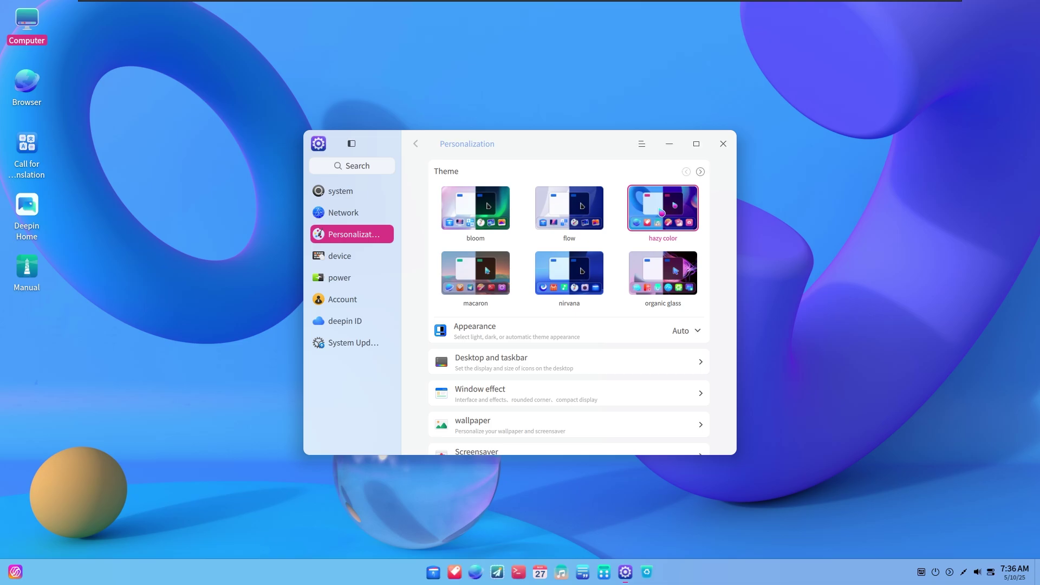
click(674, 289)
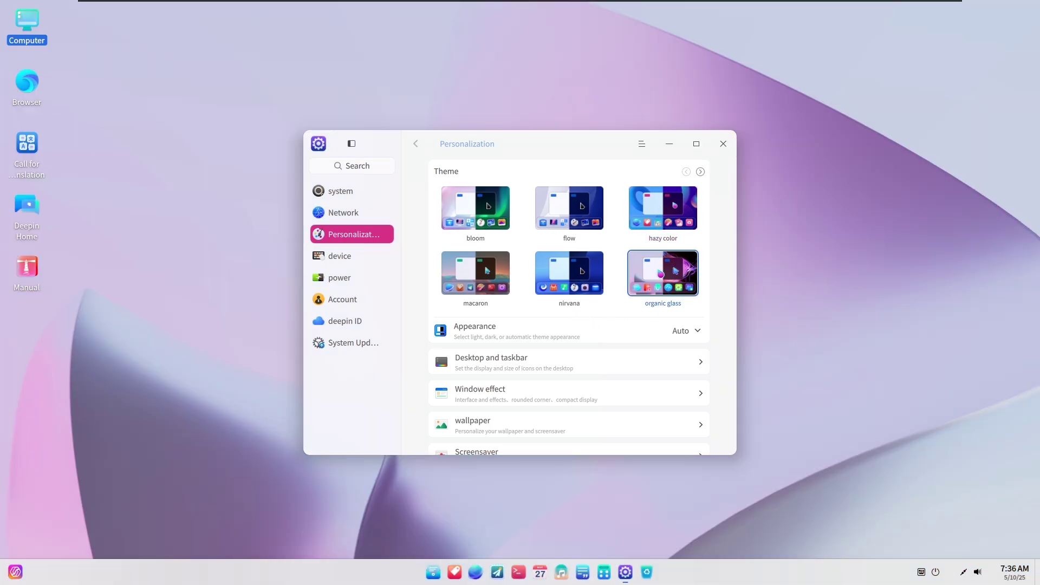
click(559, 282)
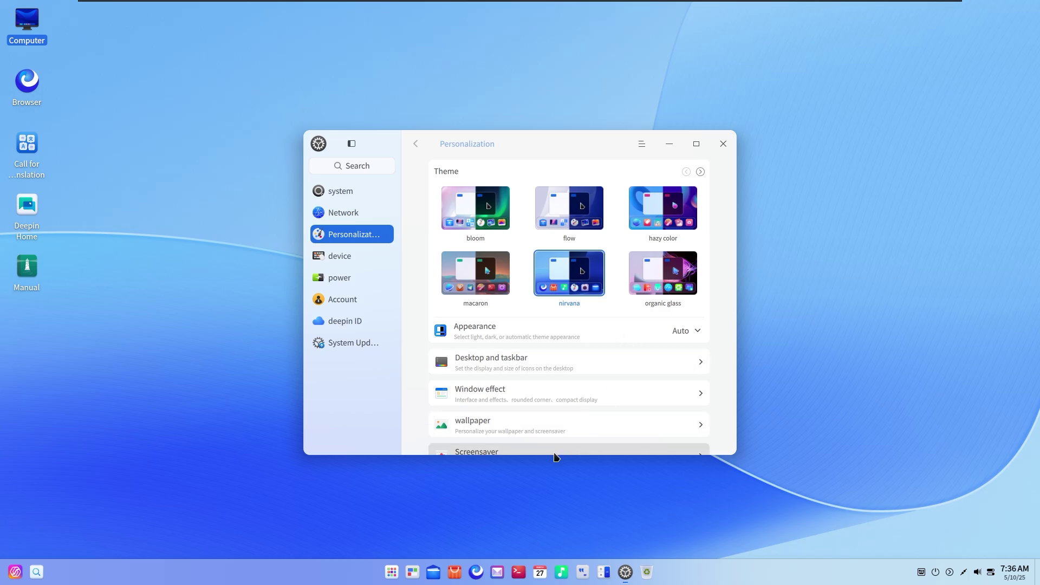
Step: Set the window rounded corners to Large in the window effect settings
click(531, 391)
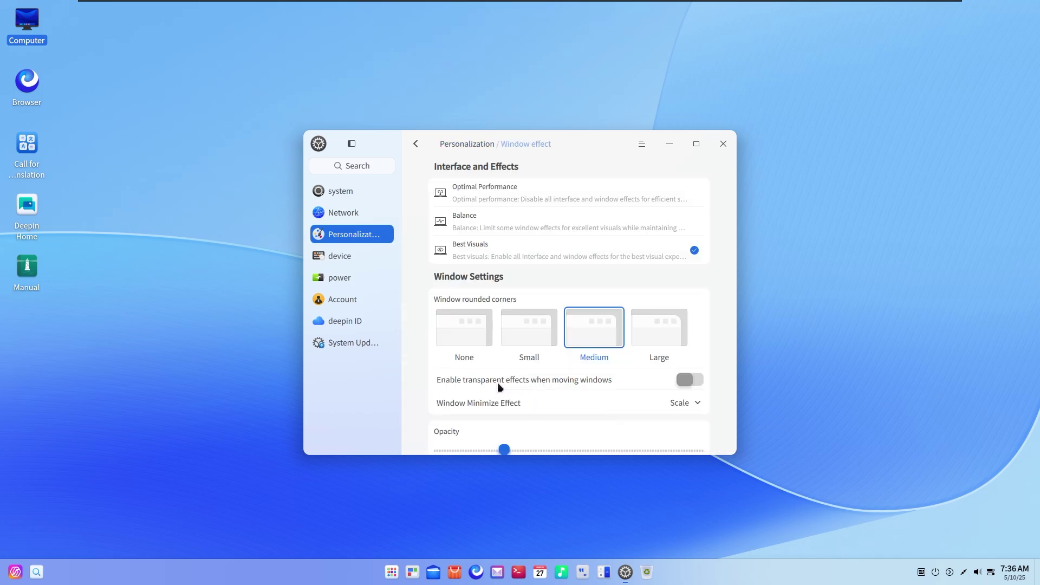
click(659, 330)
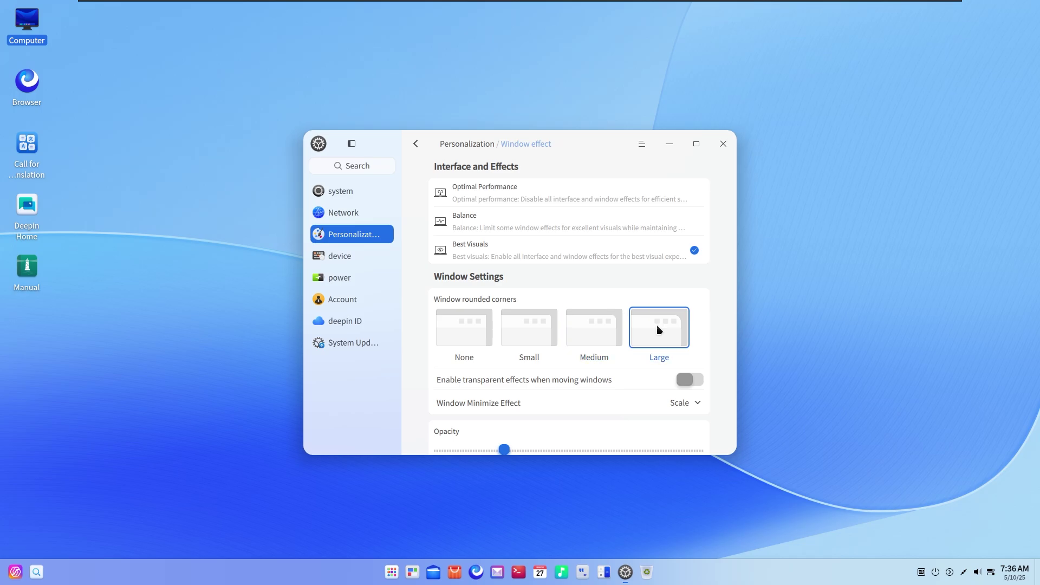
Step: Try the None style for the window rounded corners and restore Large
click(483, 331)
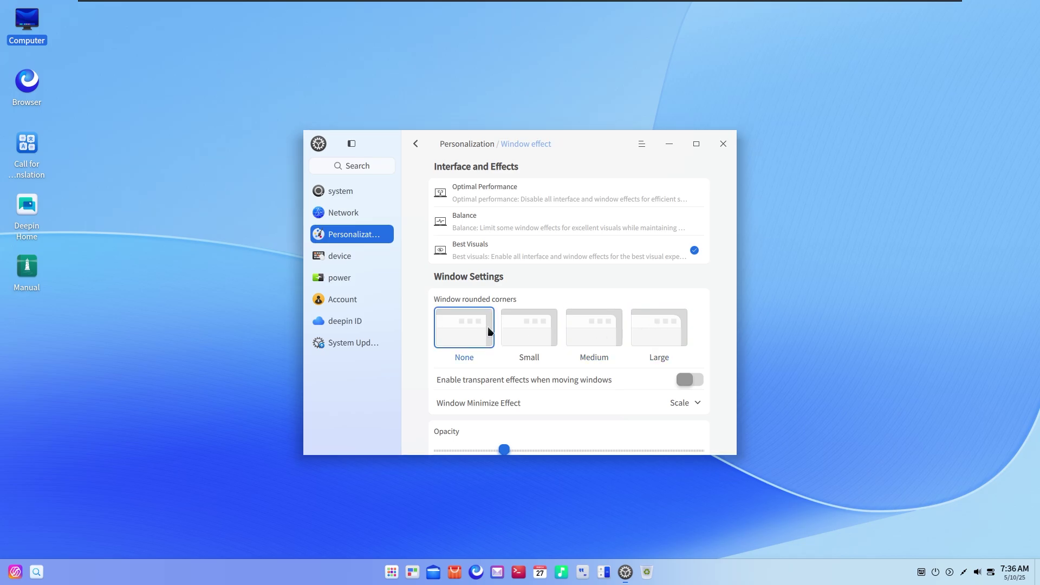
click(661, 331)
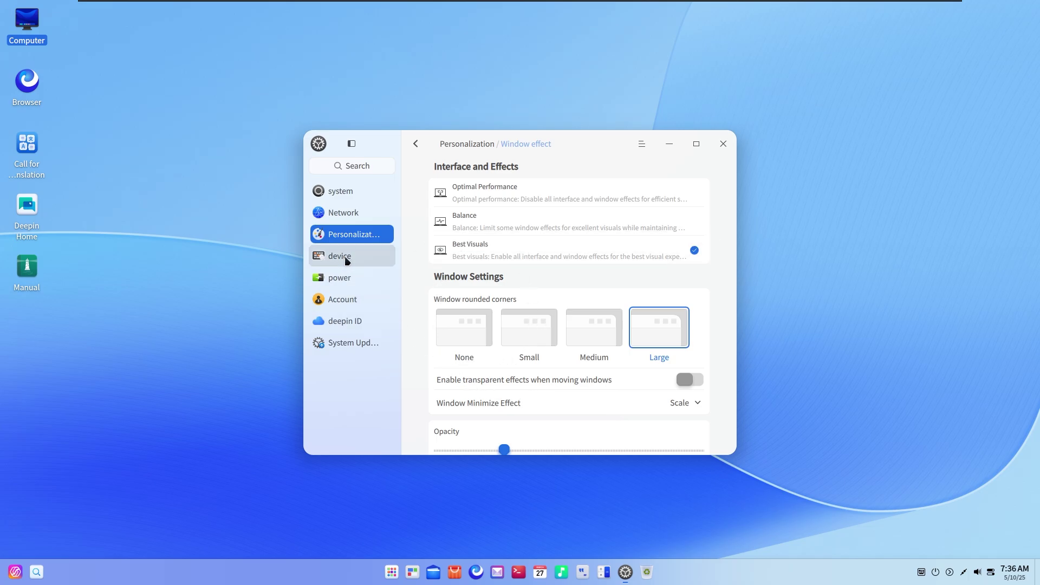
Step: Try several accent colors in the Colors and icons personalization settings, from indigo through green, and set the accent to teal
click(415, 144)
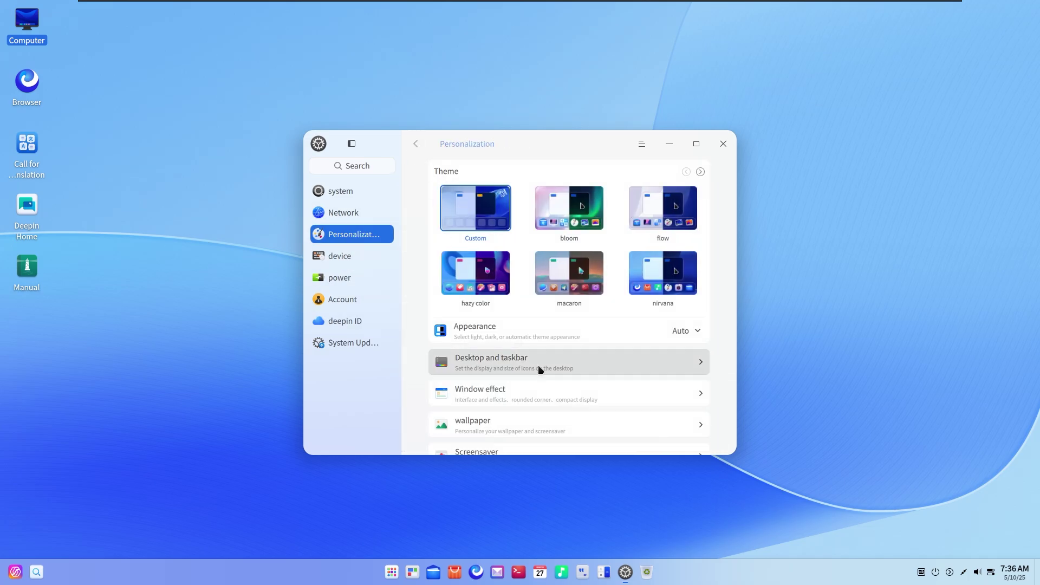
scroll(700, 372, down, 3)
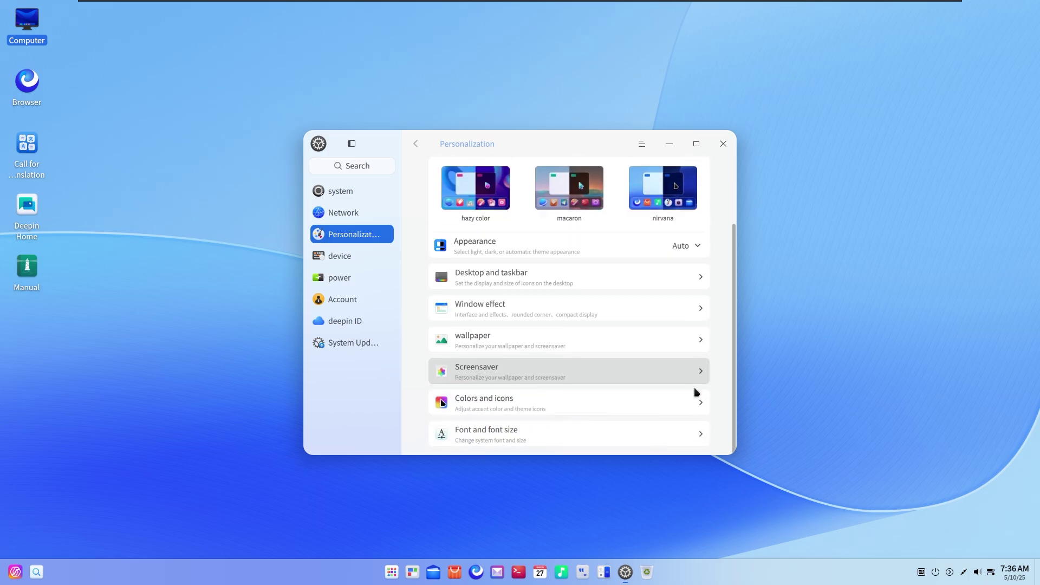
click(520, 411)
click(580, 199)
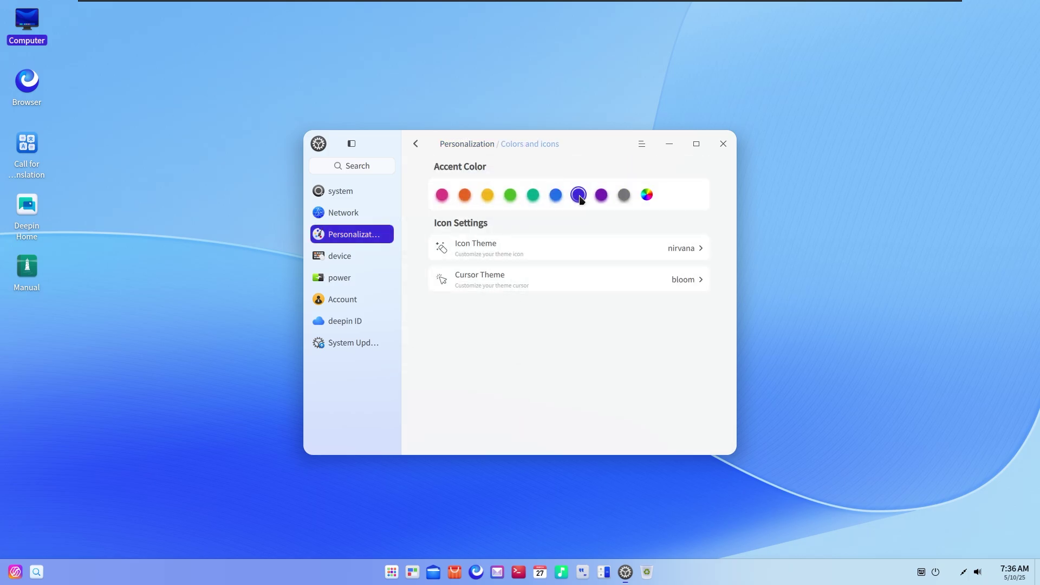
click(601, 196)
click(624, 195)
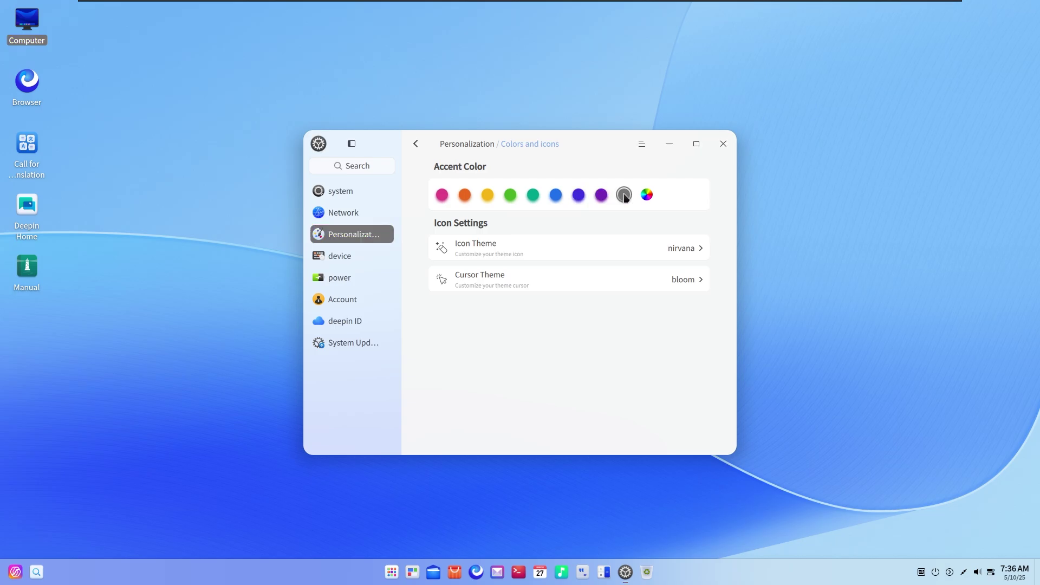
click(440, 197)
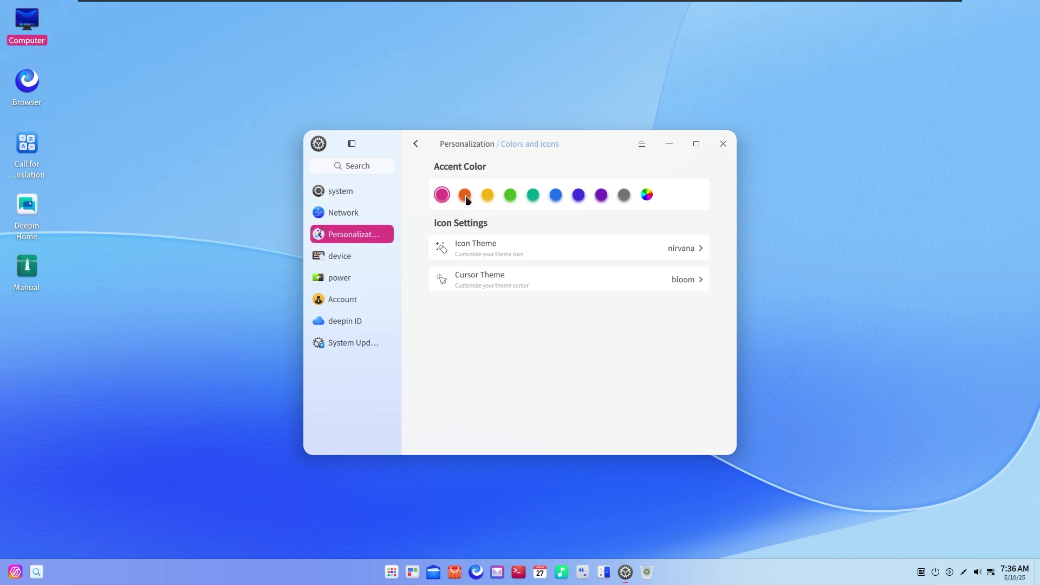
click(465, 196)
click(488, 196)
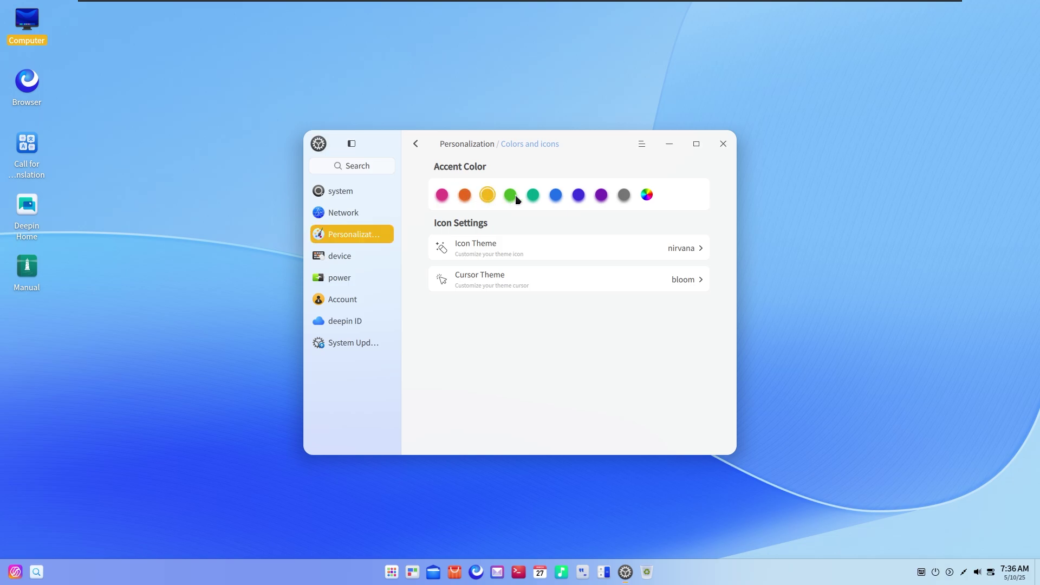
click(510, 196)
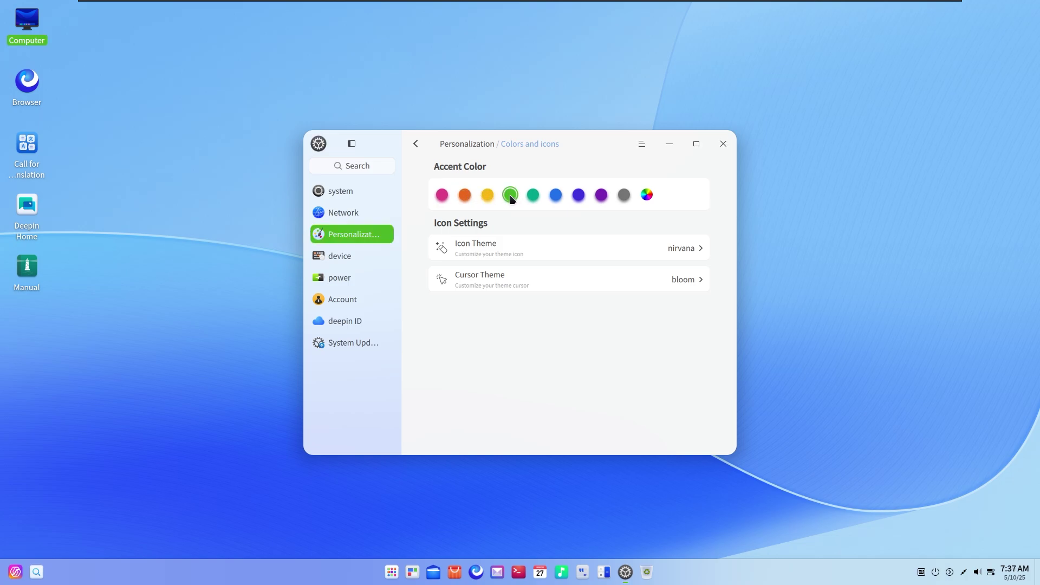
click(534, 198)
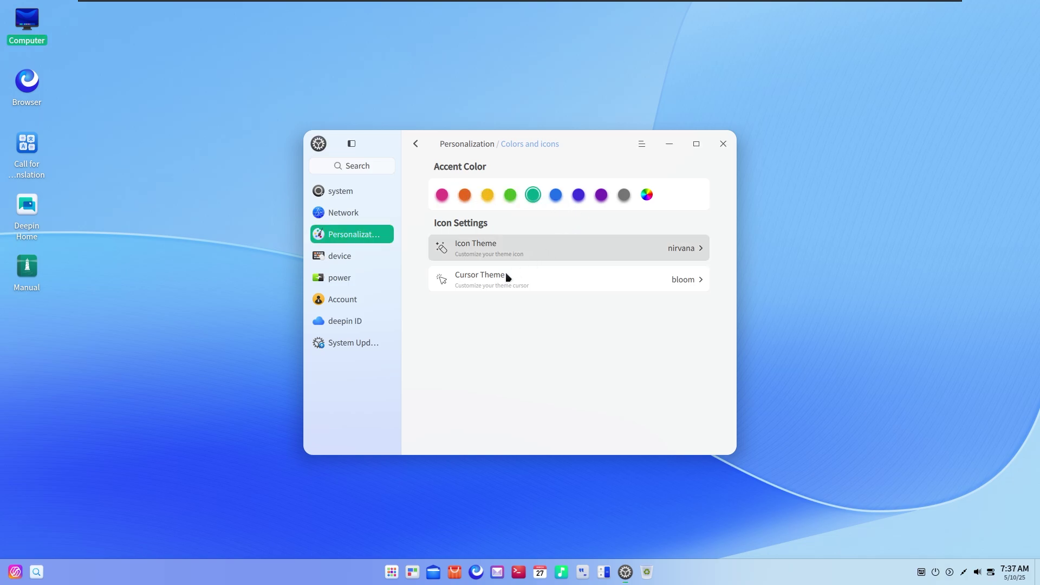
Step: Look at the power settings and the Mouse and Touchpad settings of the device section
click(355, 259)
click(340, 282)
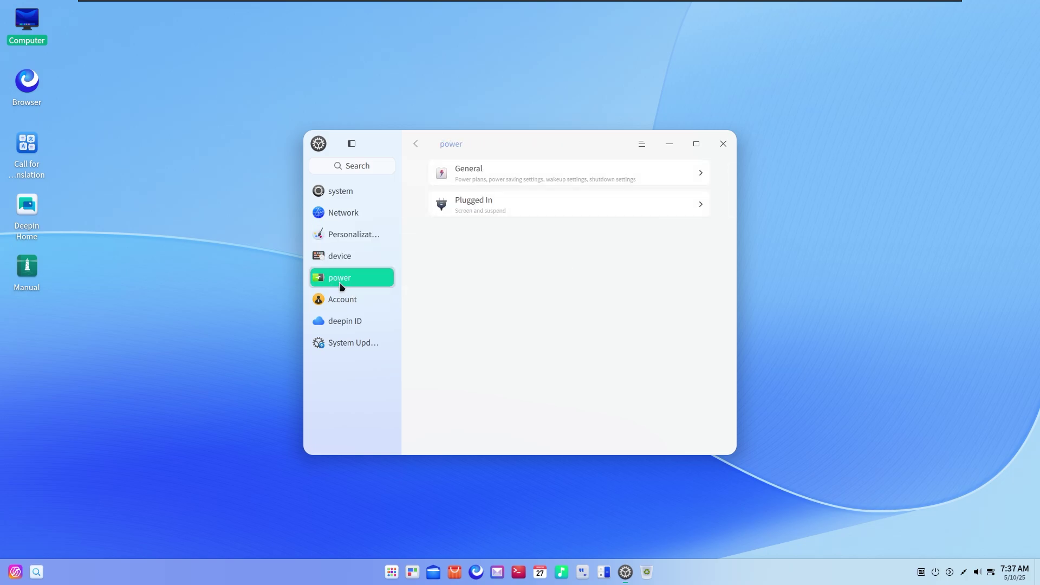
click(348, 260)
click(478, 184)
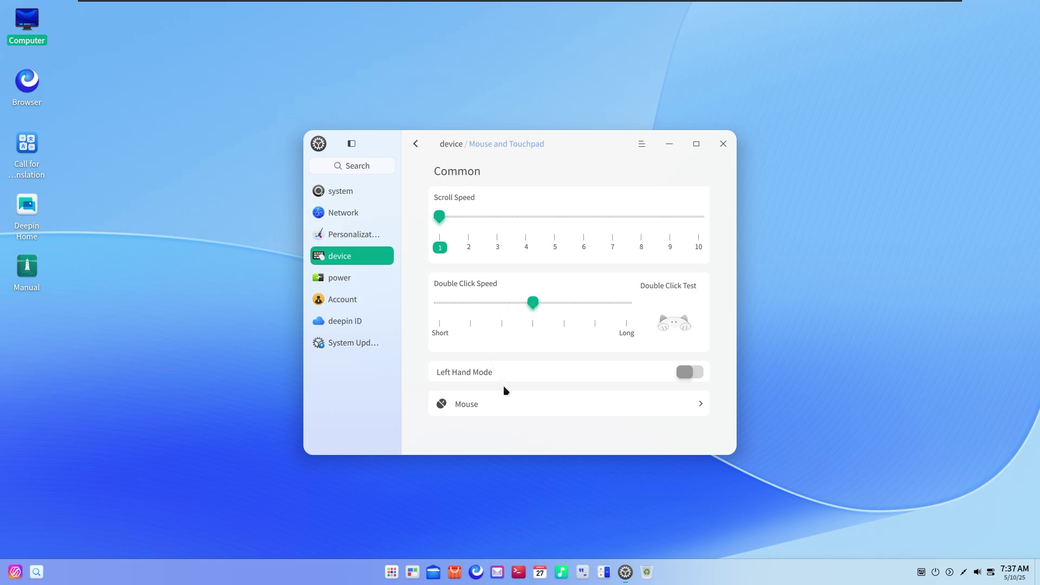
Step: View the System Update and deepin ID pages, collapse and restore the sidebar, and close the Control Center
click(366, 345)
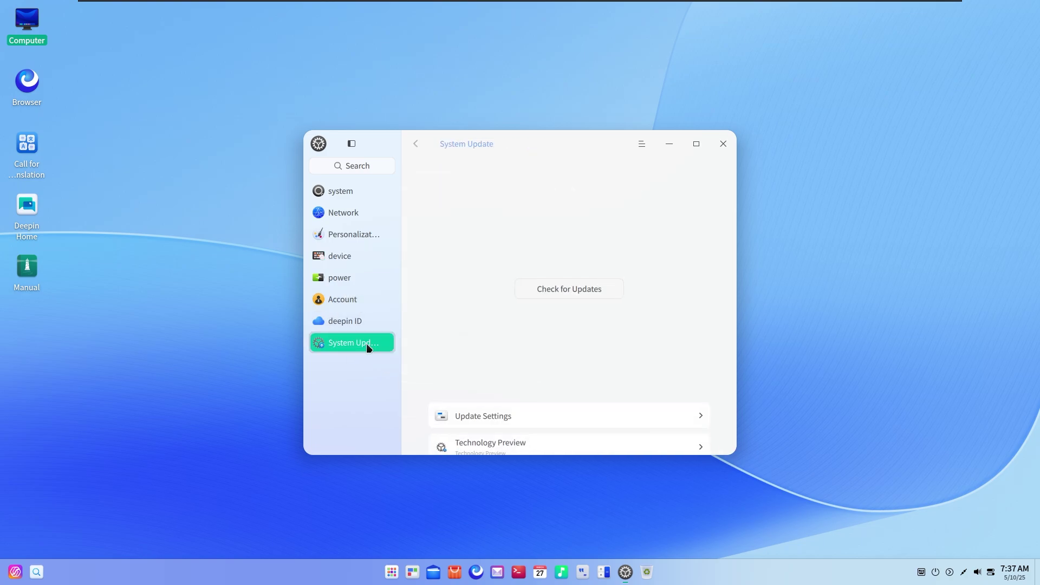
scroll(620, 429, down, 1)
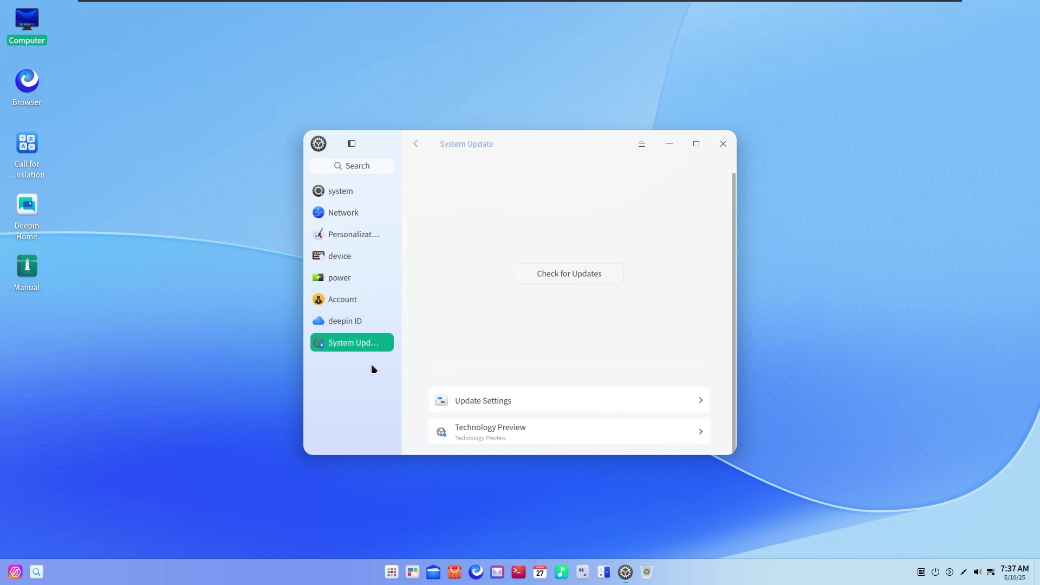
click(357, 315)
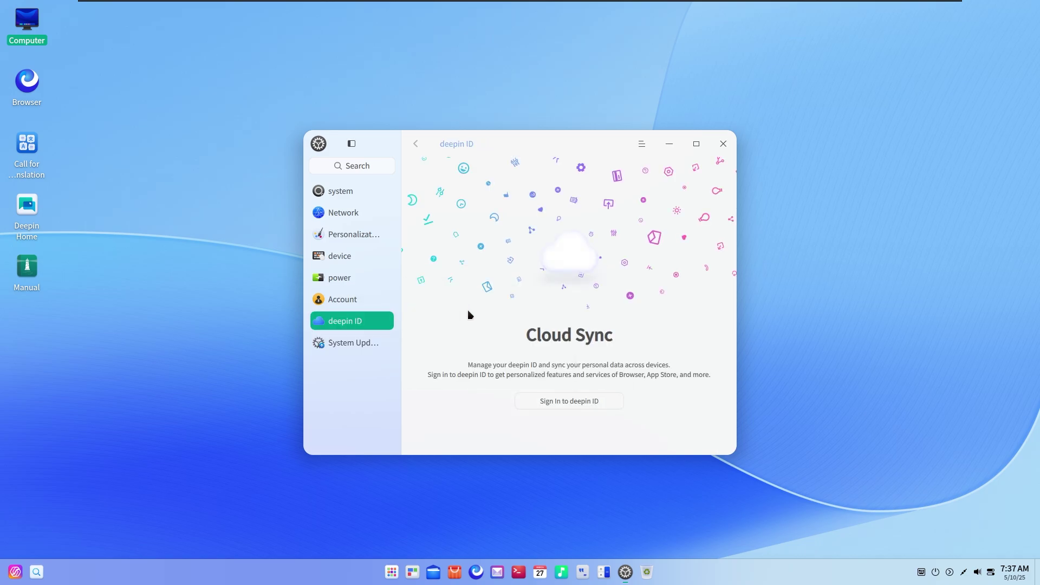
click(352, 144)
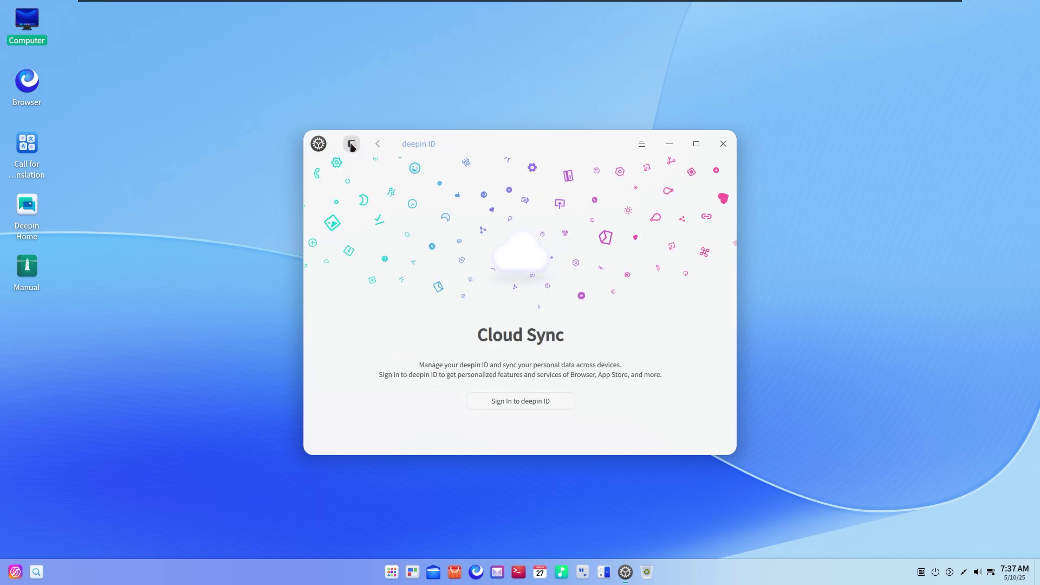
click(351, 144)
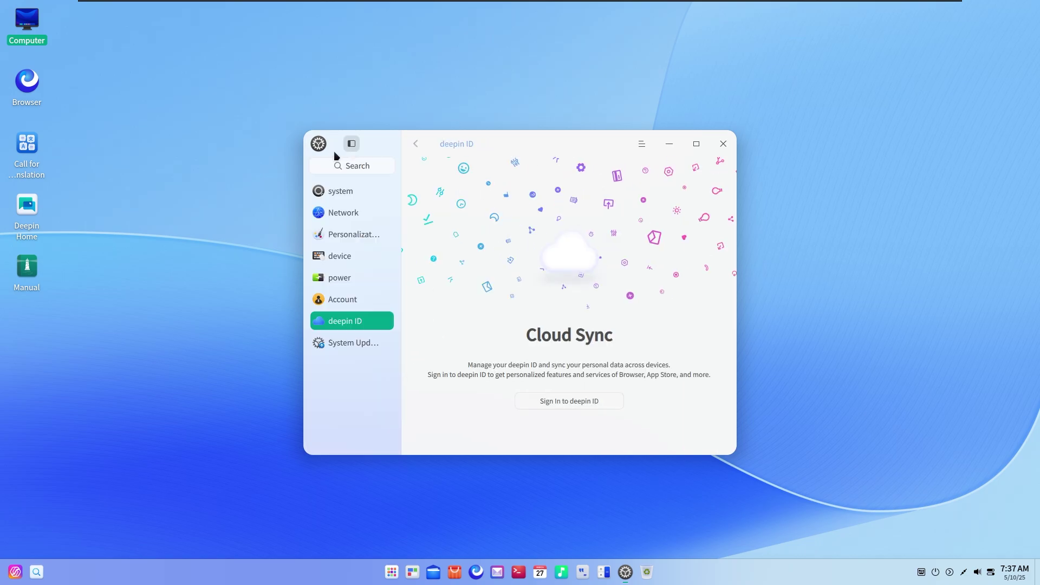
click(349, 189)
click(725, 143)
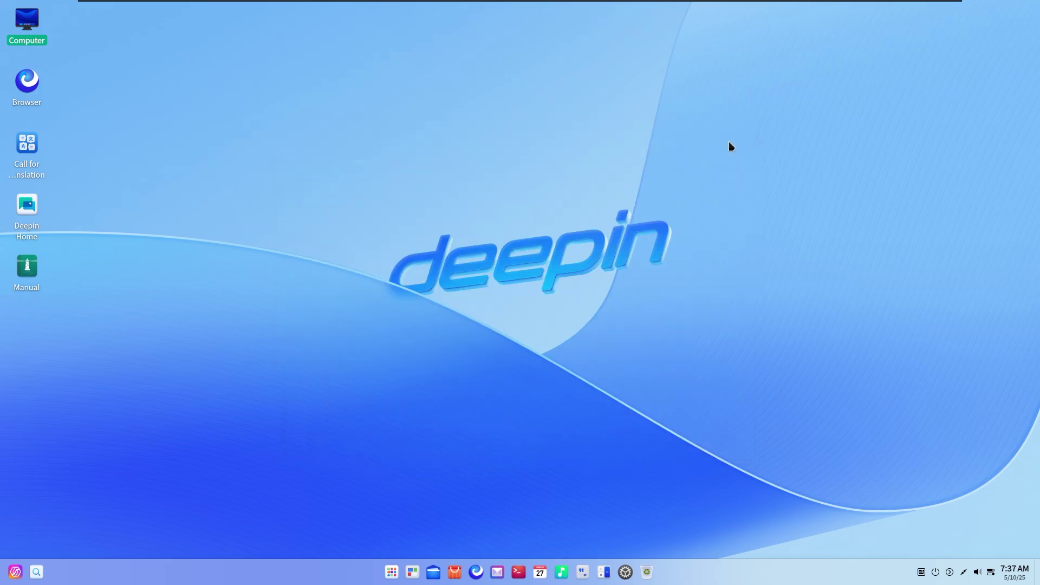
Step: View the contents of the Trash and close the window
click(645, 573)
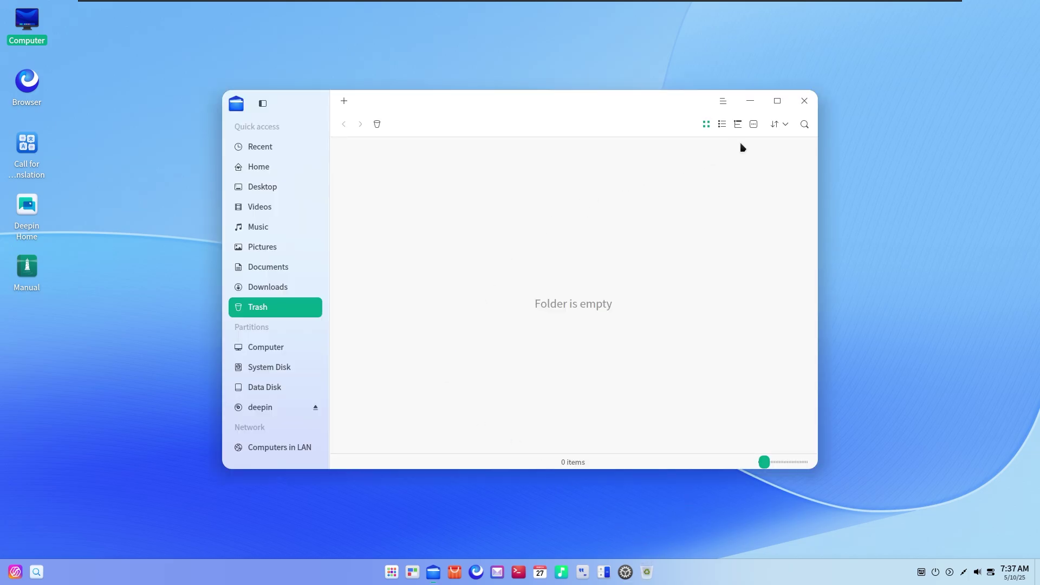
click(804, 100)
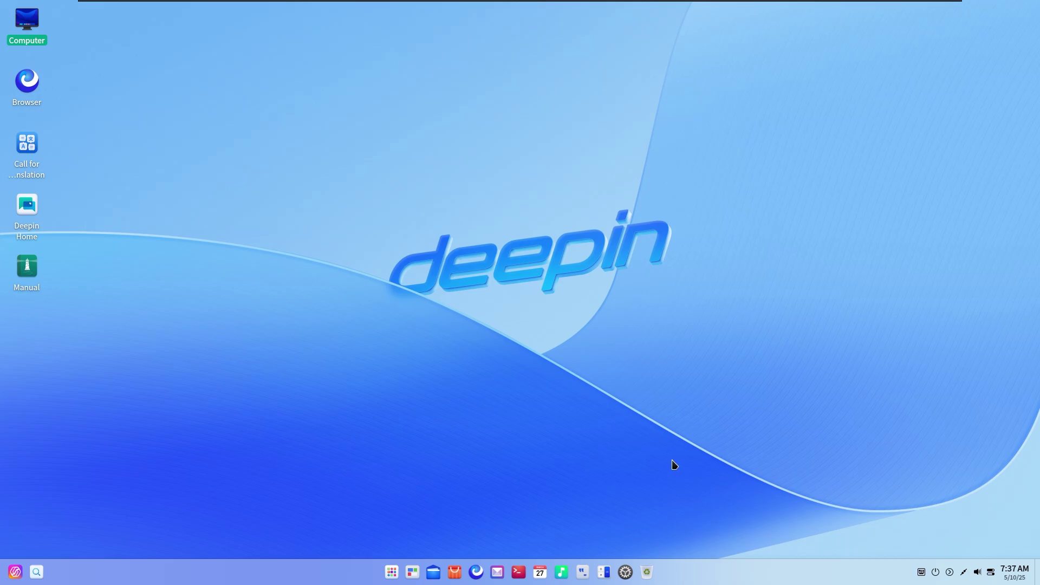
Step: Enter "hello world" in a blank text editor document and close the editor
click(582, 574)
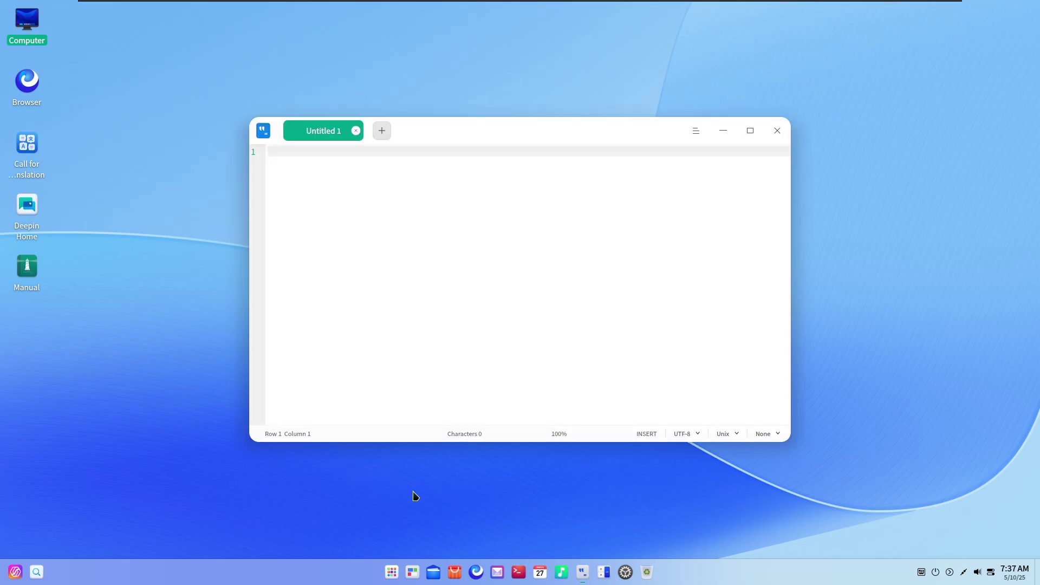
text(hello world)
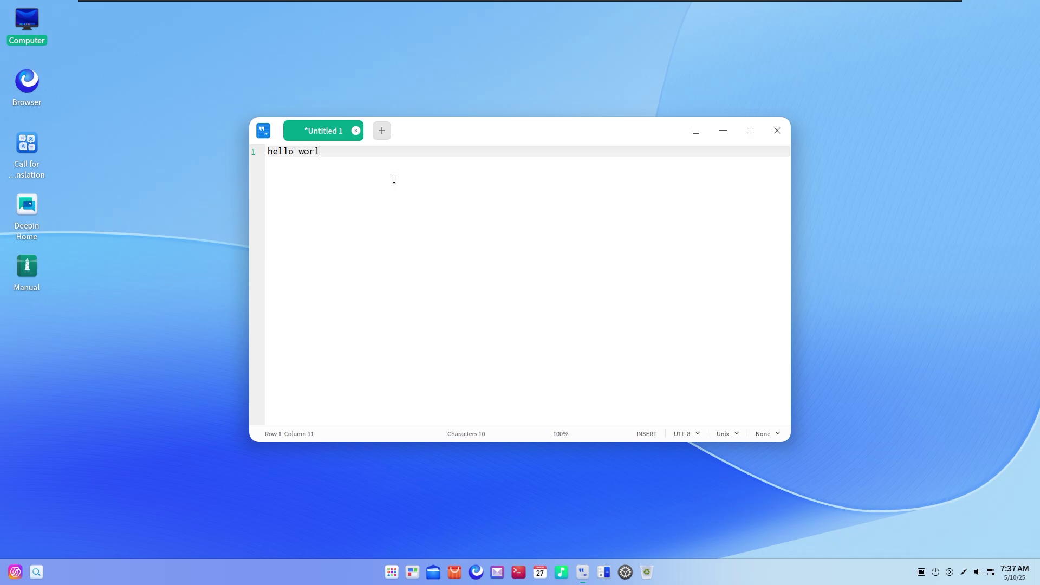
click(777, 131)
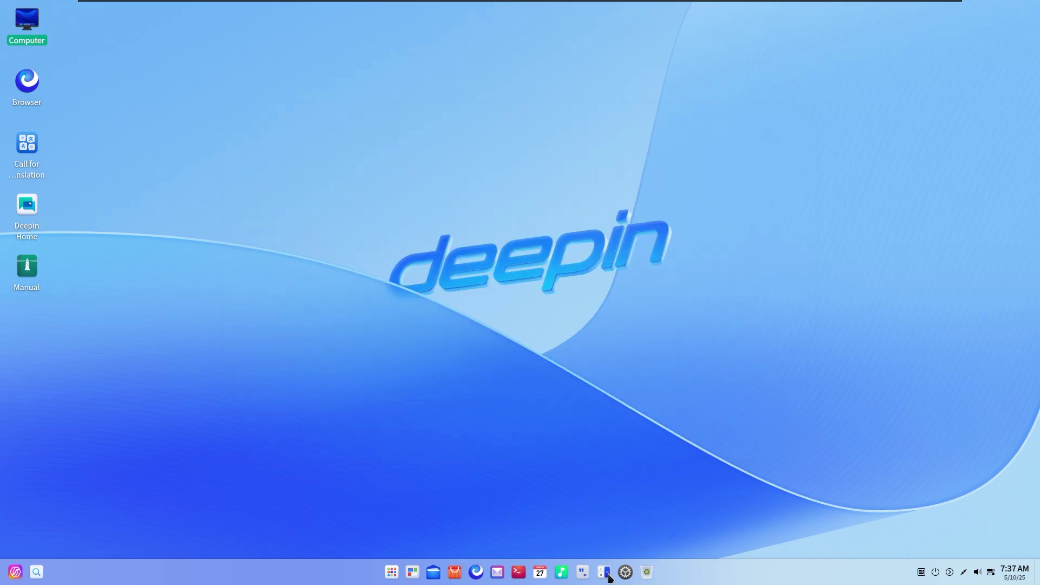
click(577, 577)
click(777, 130)
Step: View the month in the Calendar, and try extra tabs in the Terminal, closing each app when done
click(544, 576)
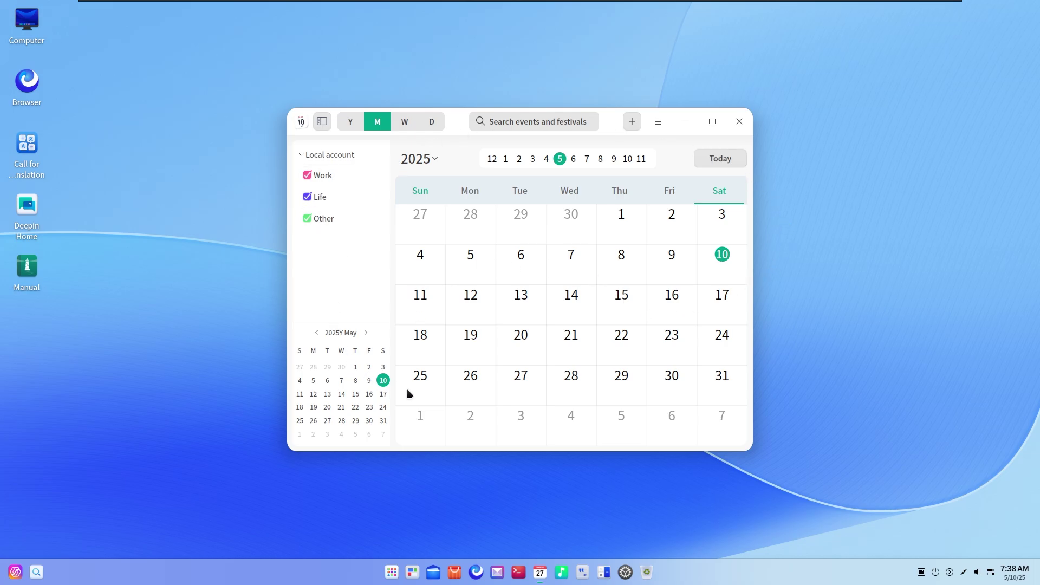
click(740, 121)
click(519, 574)
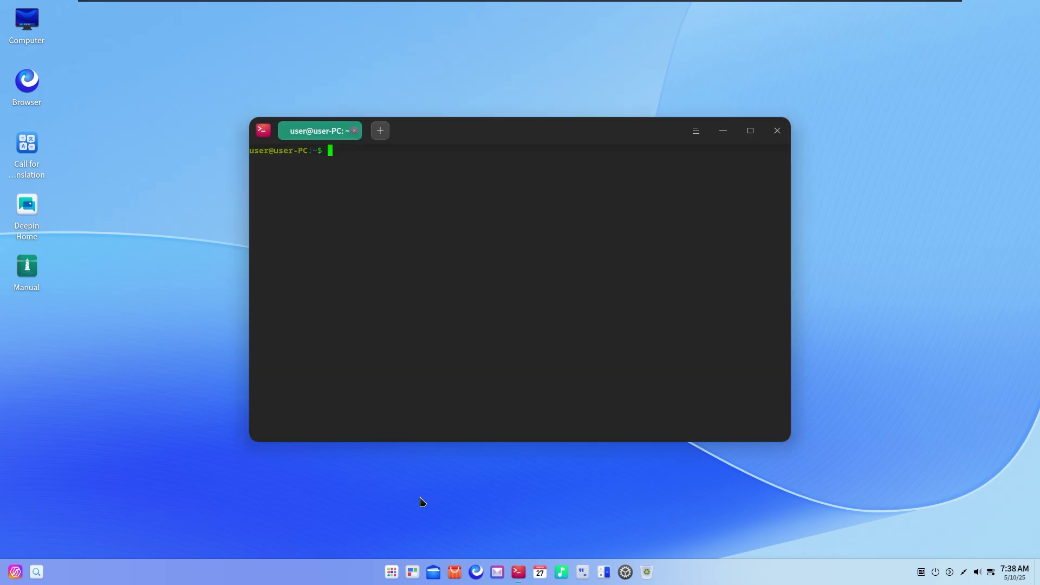
click(381, 132)
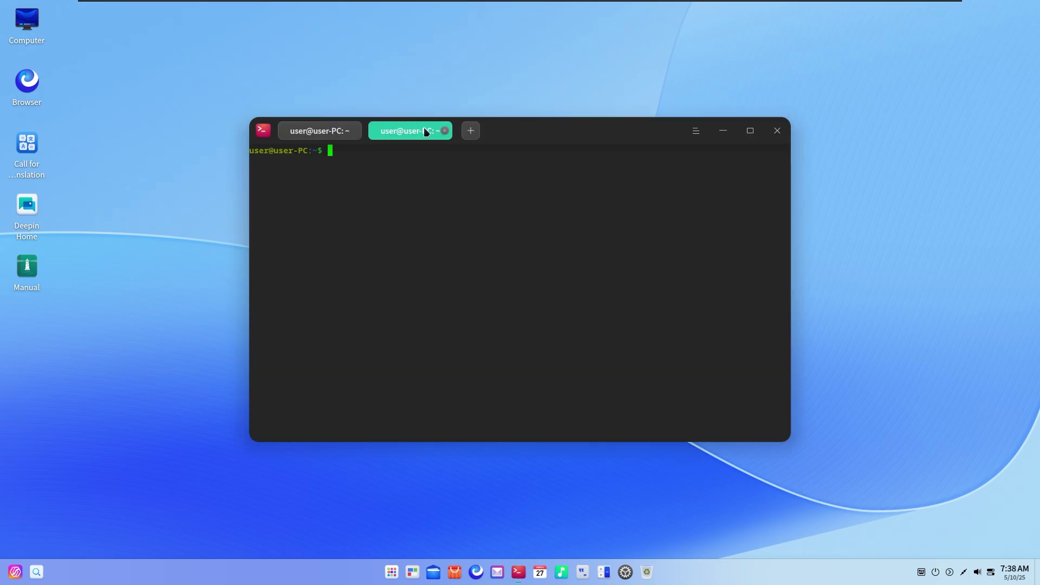
click(470, 130)
click(777, 133)
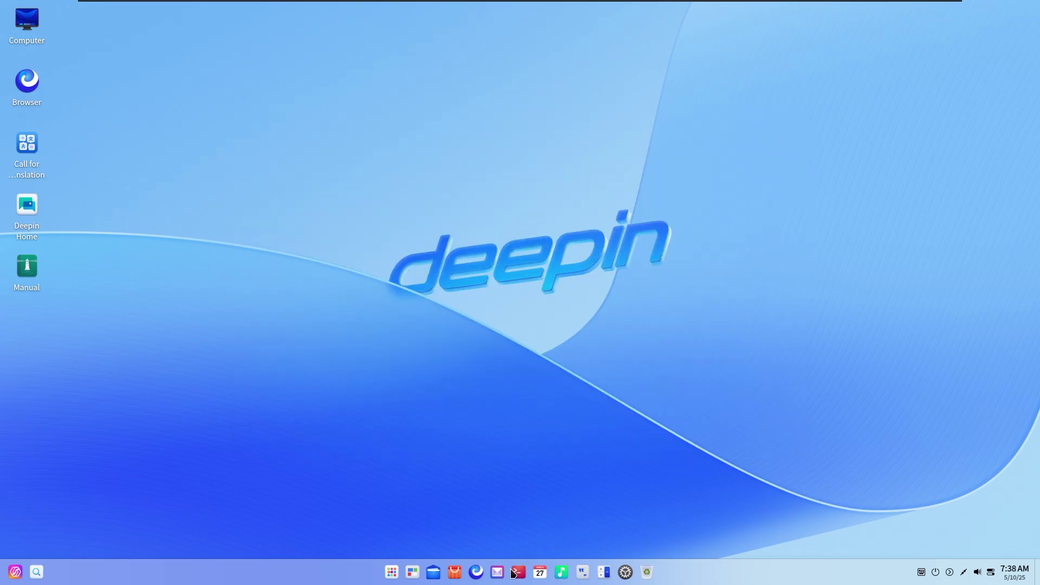
Step: Try to launch the Browser, the mail app and the app store
click(478, 576)
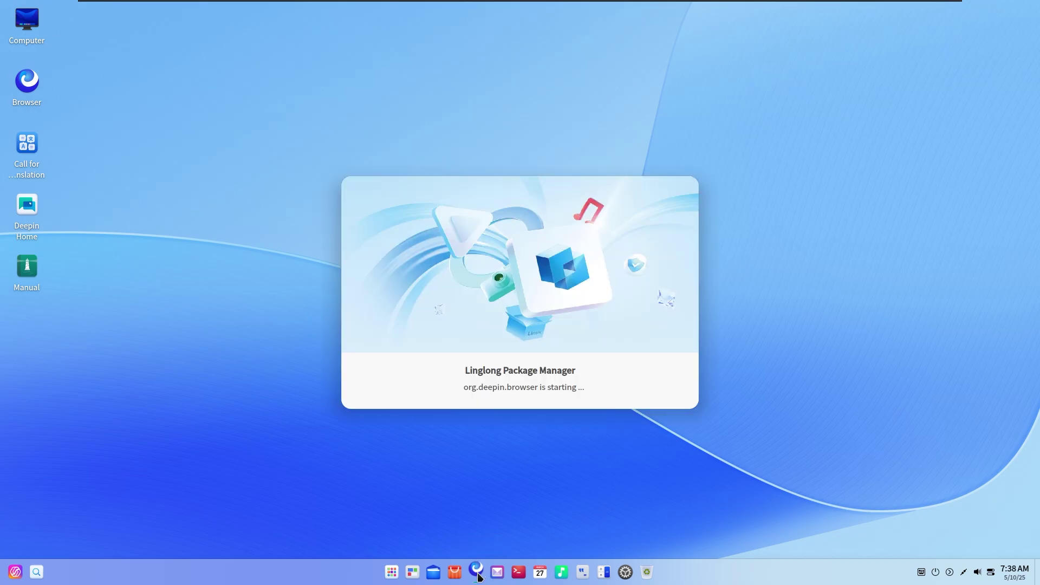
click(496, 575)
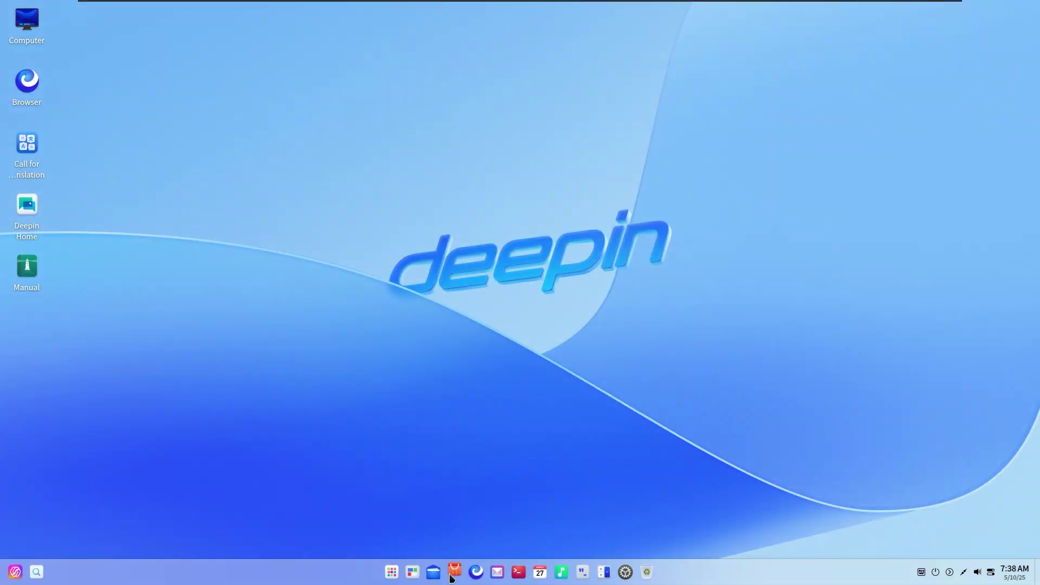
click(453, 575)
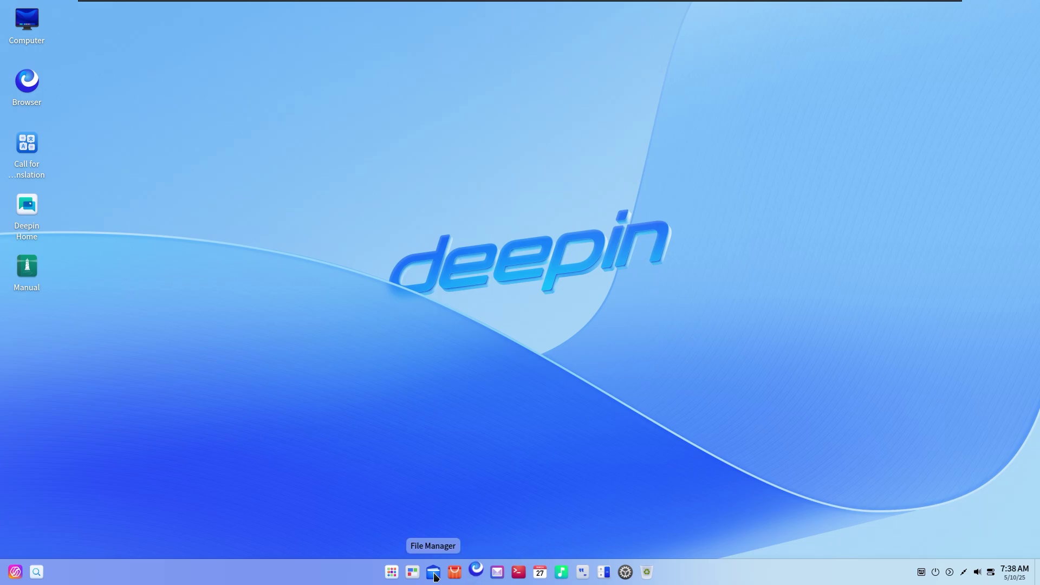
Step: Browse the Data Disk in the File Manager, viewing the Downloads folder's properties and opening the Videos folder
click(434, 573)
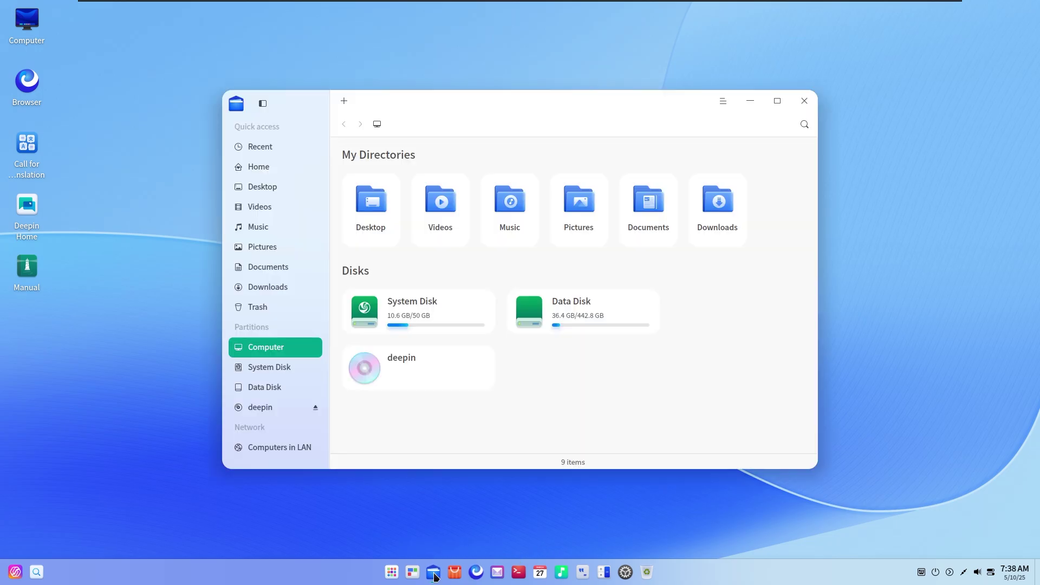
double_click(634, 327)
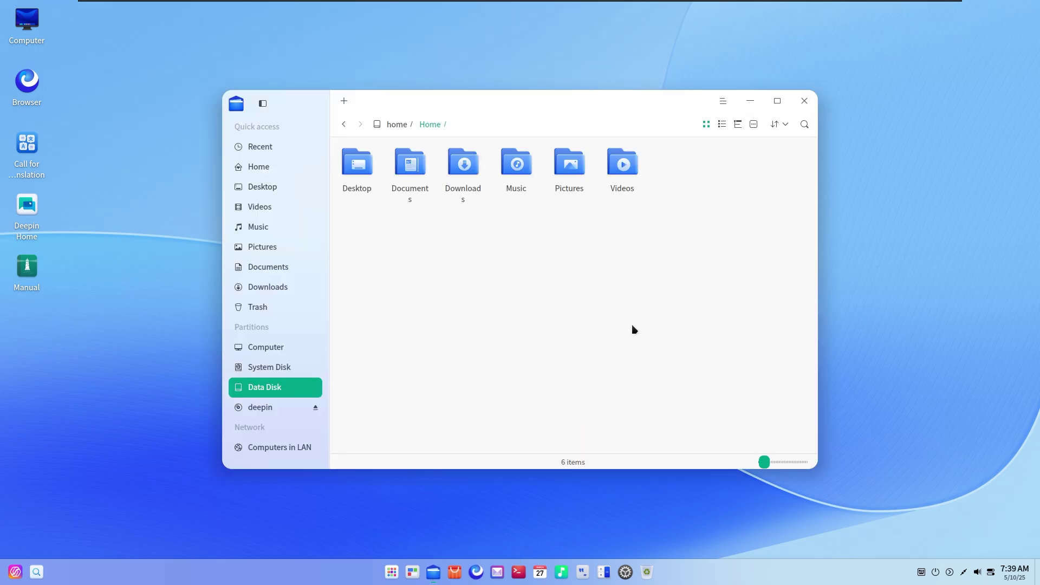
click(460, 163)
right_click(461, 163)
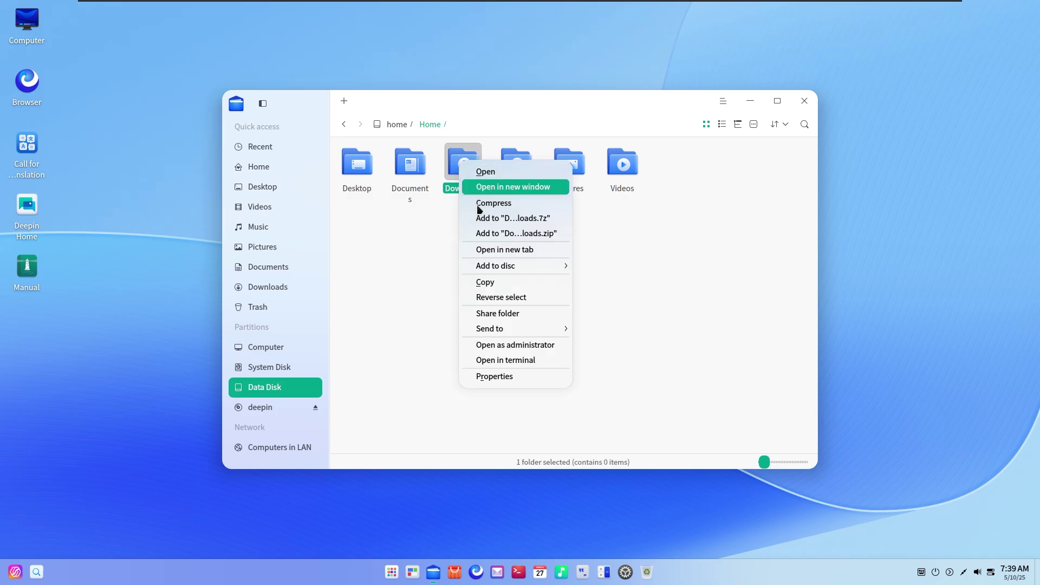
click(503, 377)
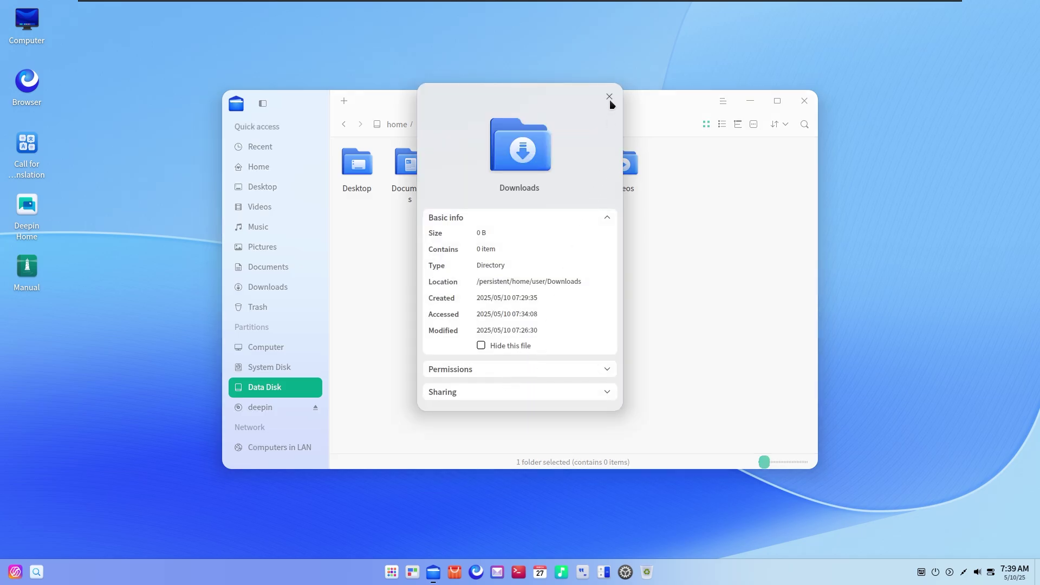
click(609, 98)
double_click(630, 169)
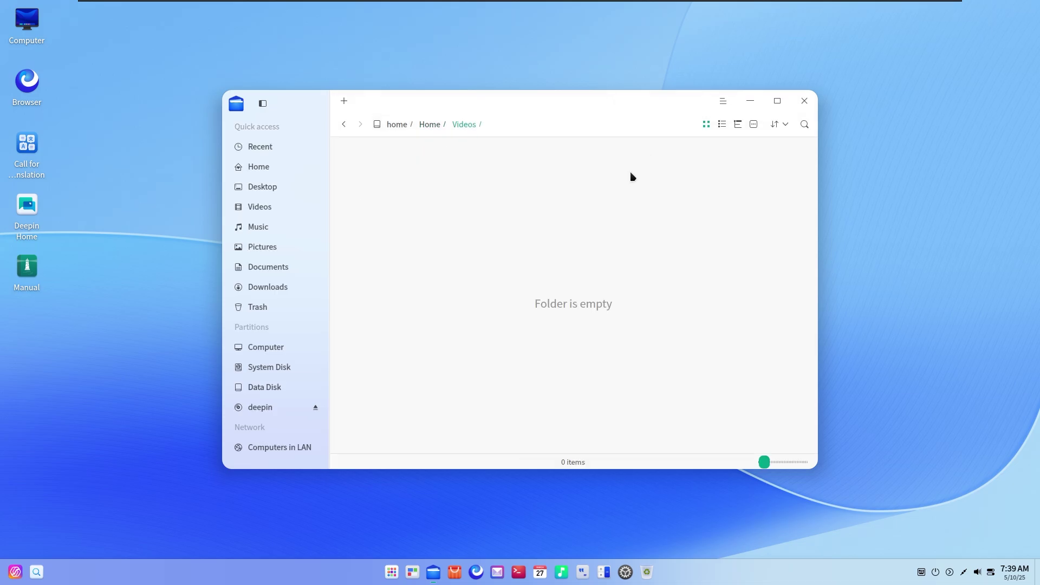
Step: Close the File Manager, and switch to the first desktop through the multitasking view to close the Browser there
click(803, 101)
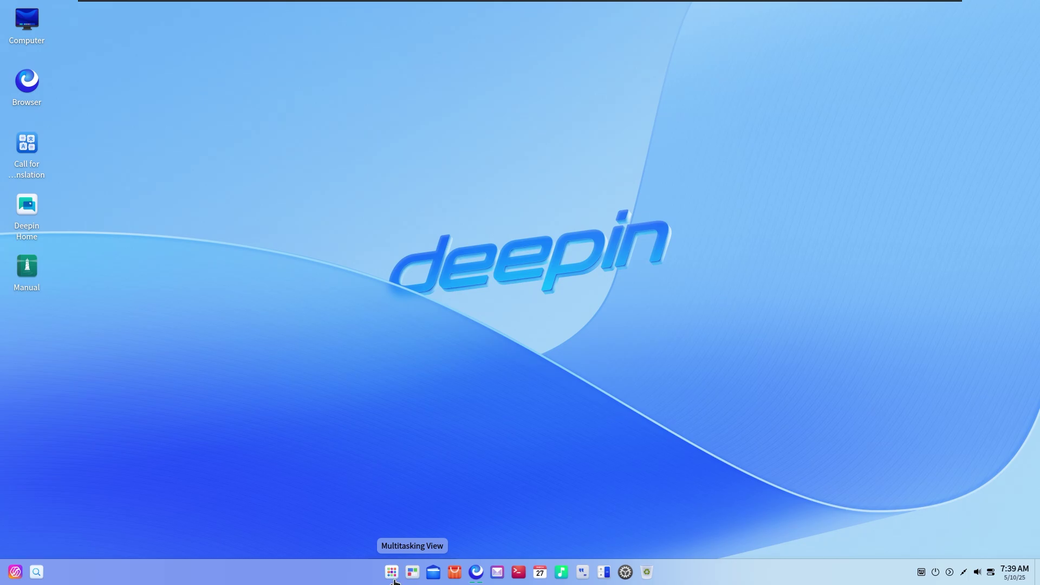
click(393, 577)
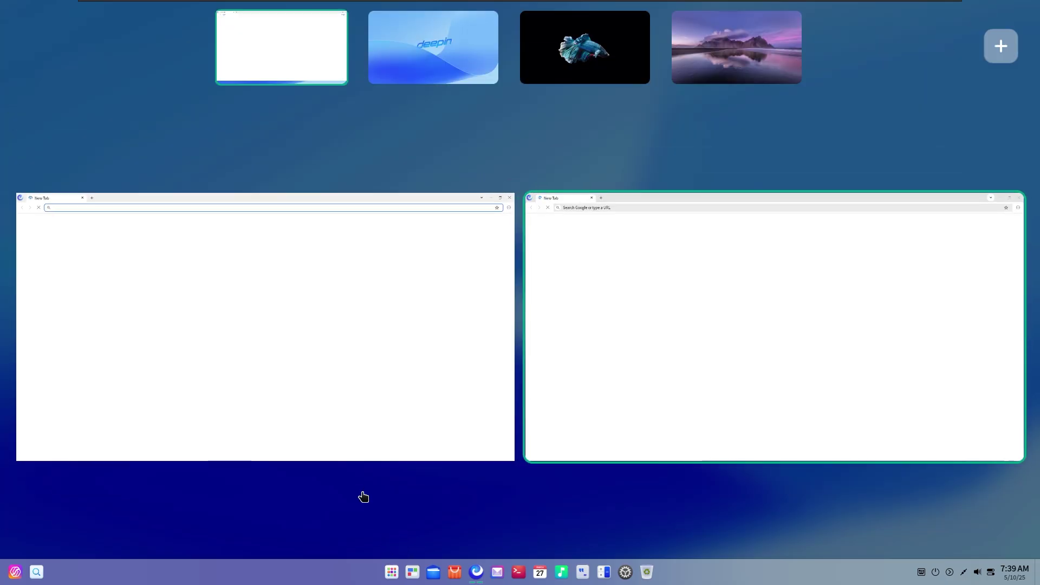
click(316, 57)
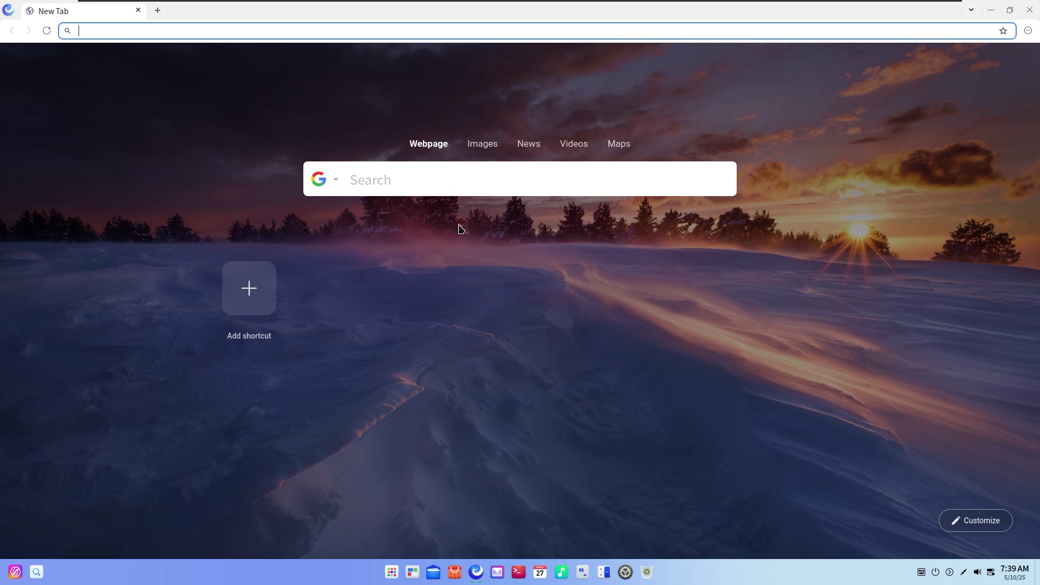
click(1029, 10)
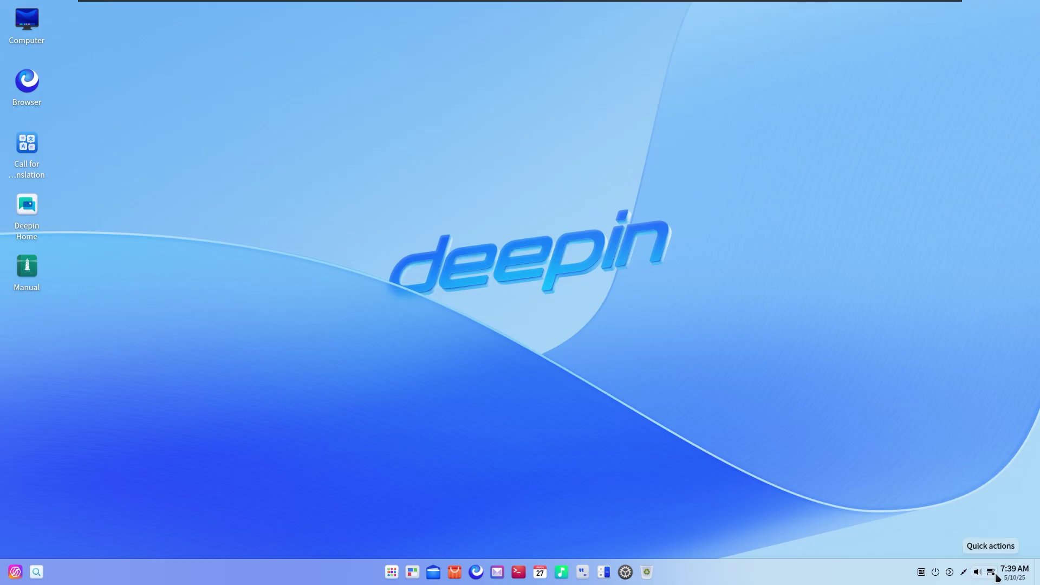
Step: Turn on DND Mode and set the desktop theme to Dark in the quick actions
click(992, 572)
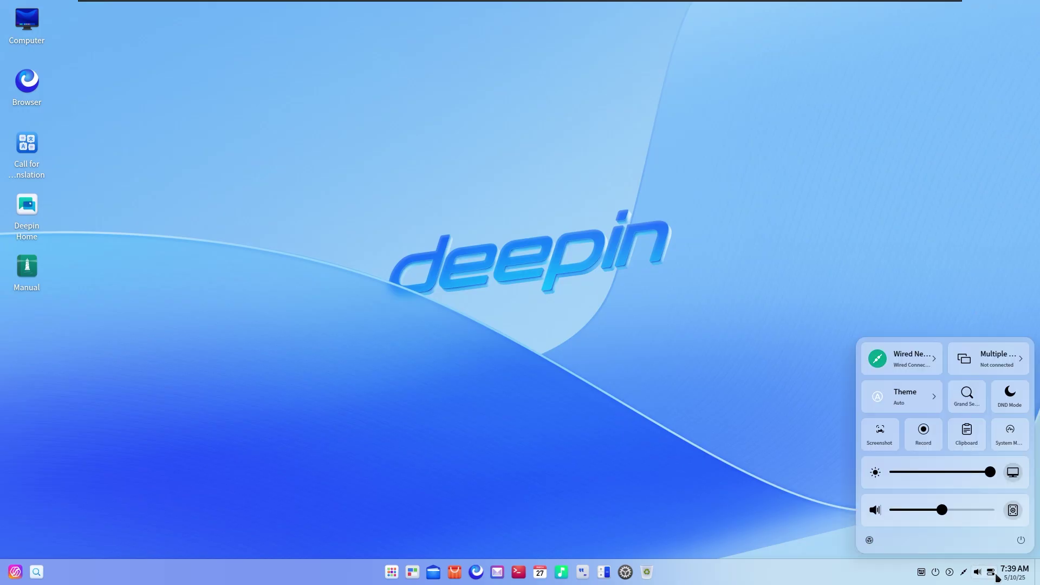
click(1006, 401)
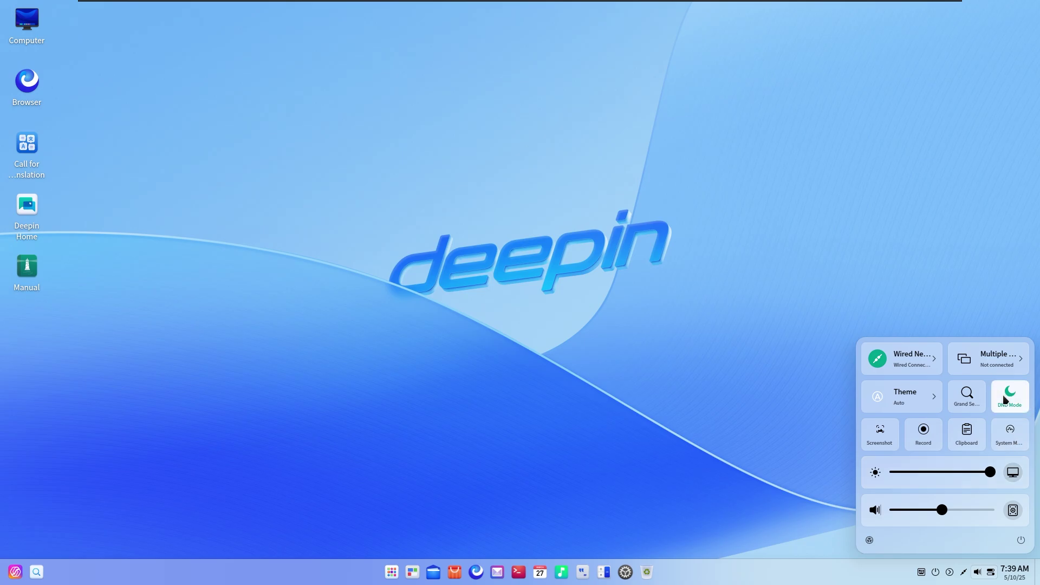
click(934, 400)
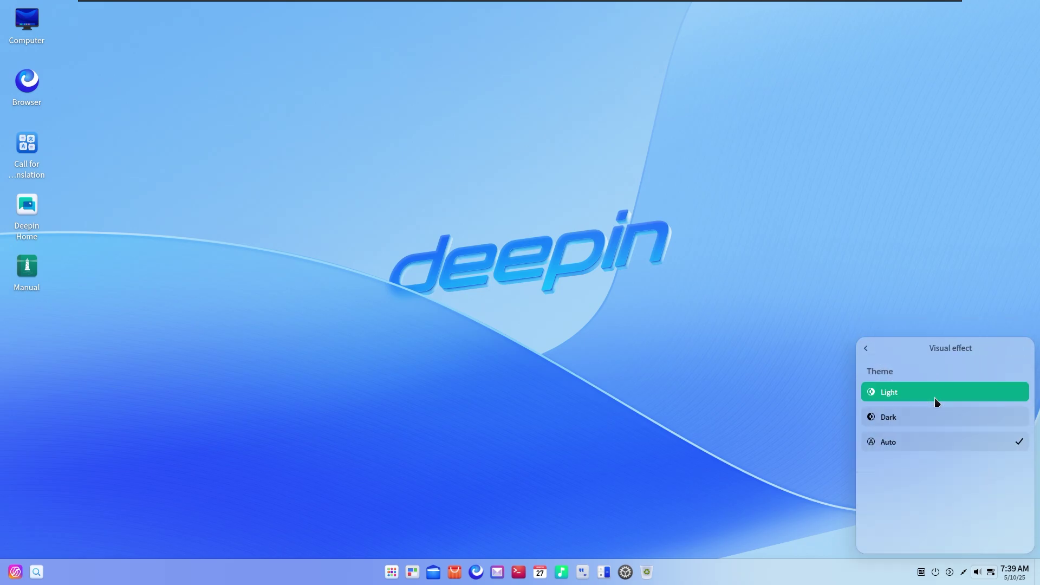
click(937, 414)
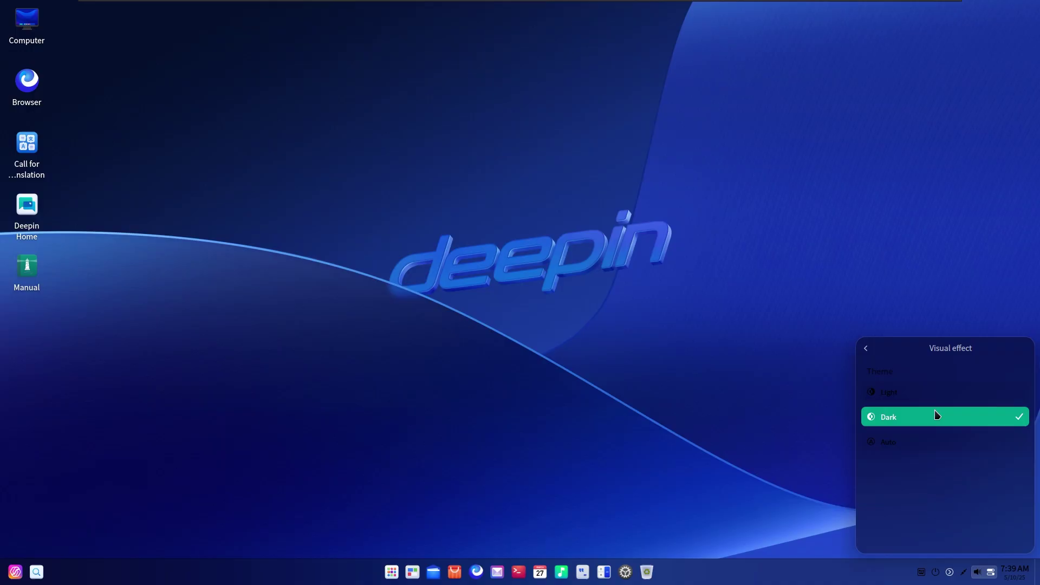
click(802, 447)
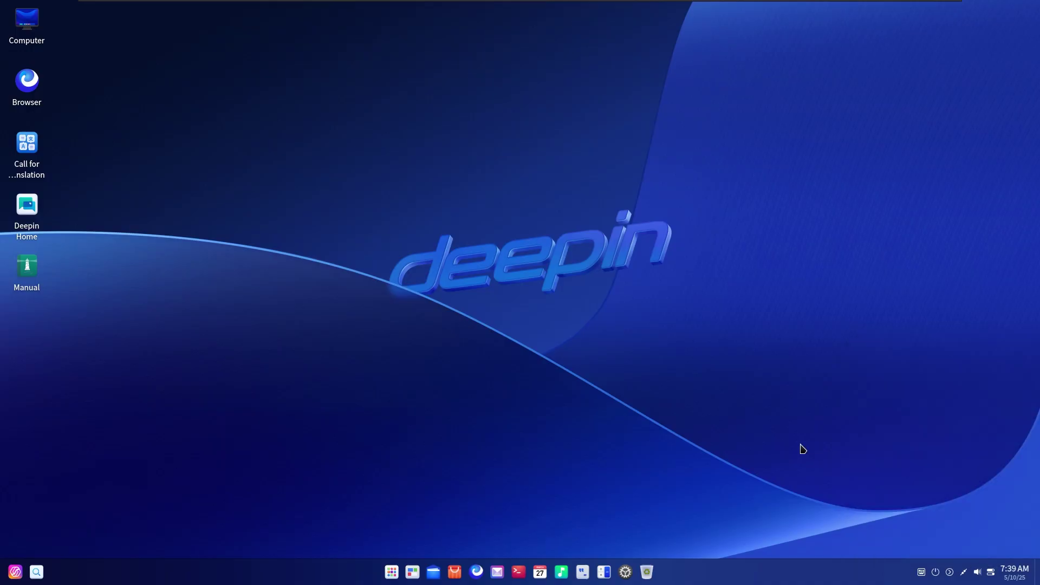
Step: Browse the Recent, Desktop, Documents and Downloads locations in the File Manager, and open the Wallpapers folder in Pictures
click(434, 571)
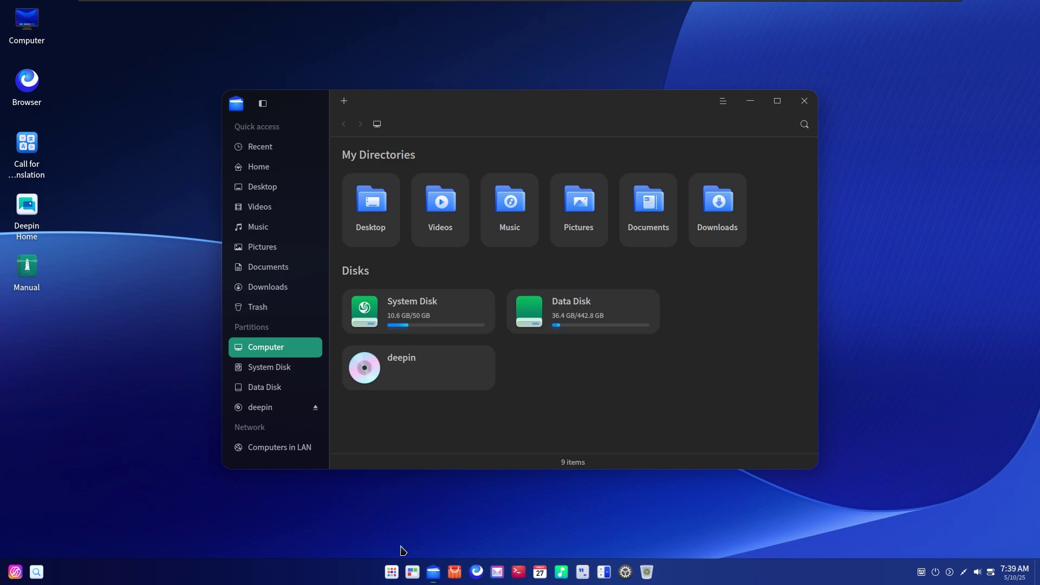
click(262, 147)
click(268, 187)
click(275, 271)
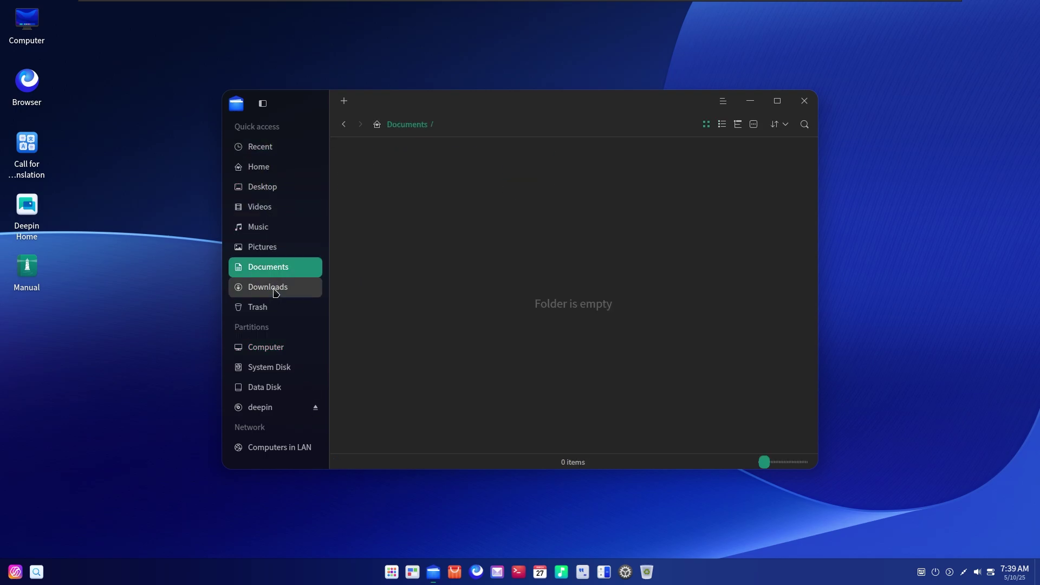
click(274, 287)
click(272, 254)
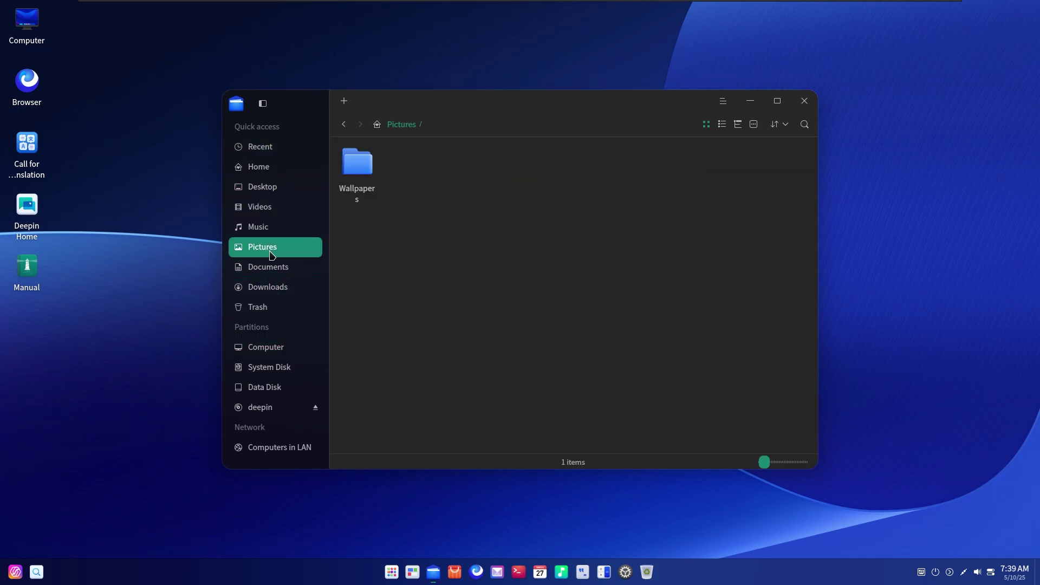
double_click(358, 165)
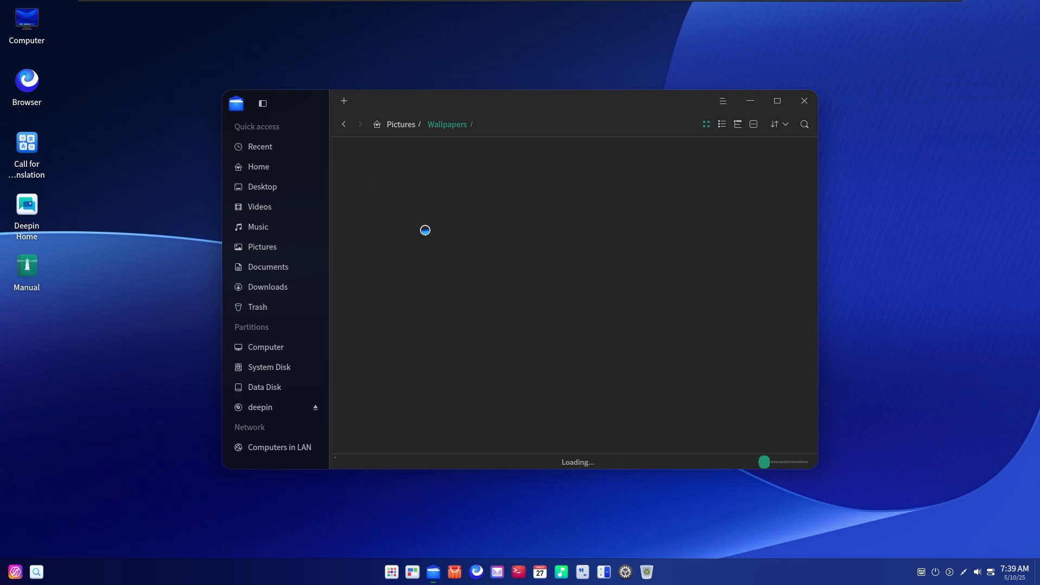
Step: Delete the Autumn in Kanas image from the Wallpapers folder, and open the Trash before closing the File Manager
click(367, 162)
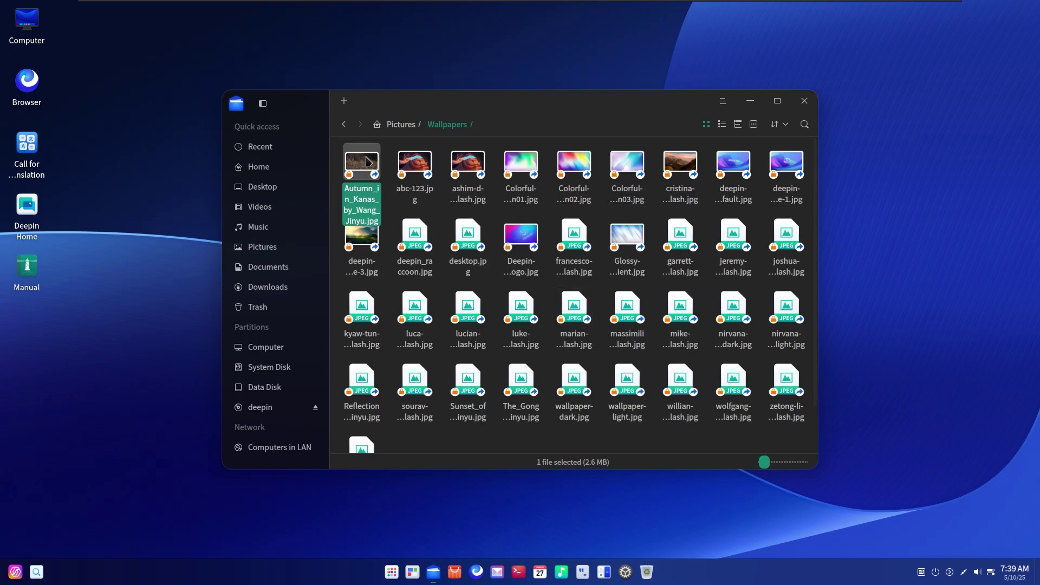
right_click(367, 161)
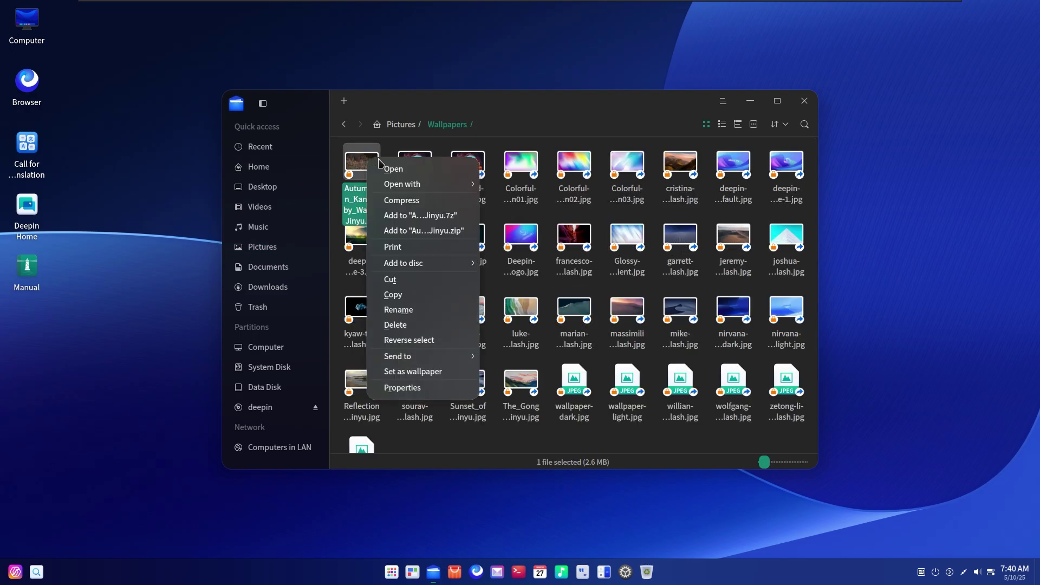
click(414, 328)
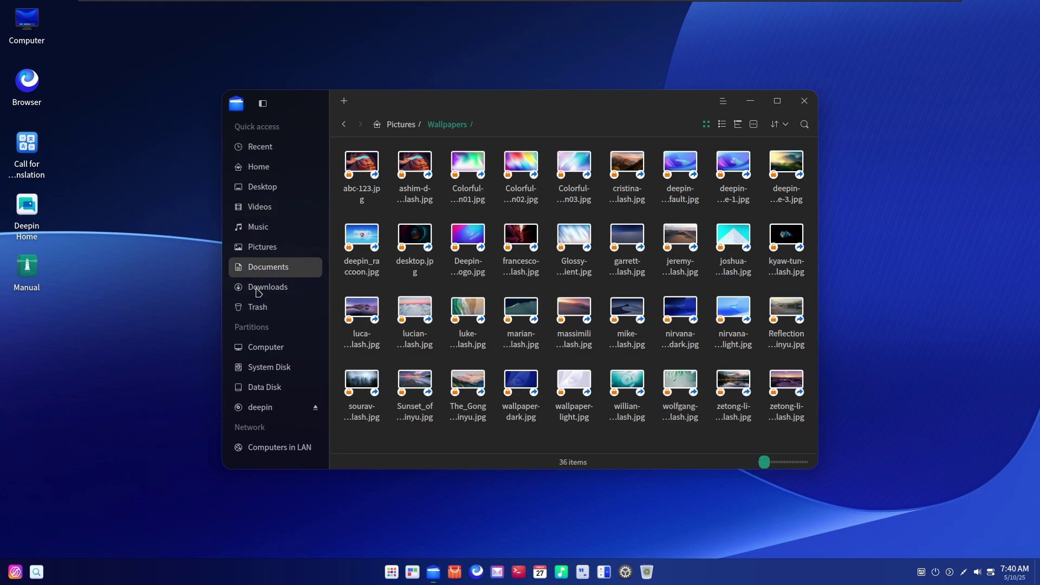
click(262, 309)
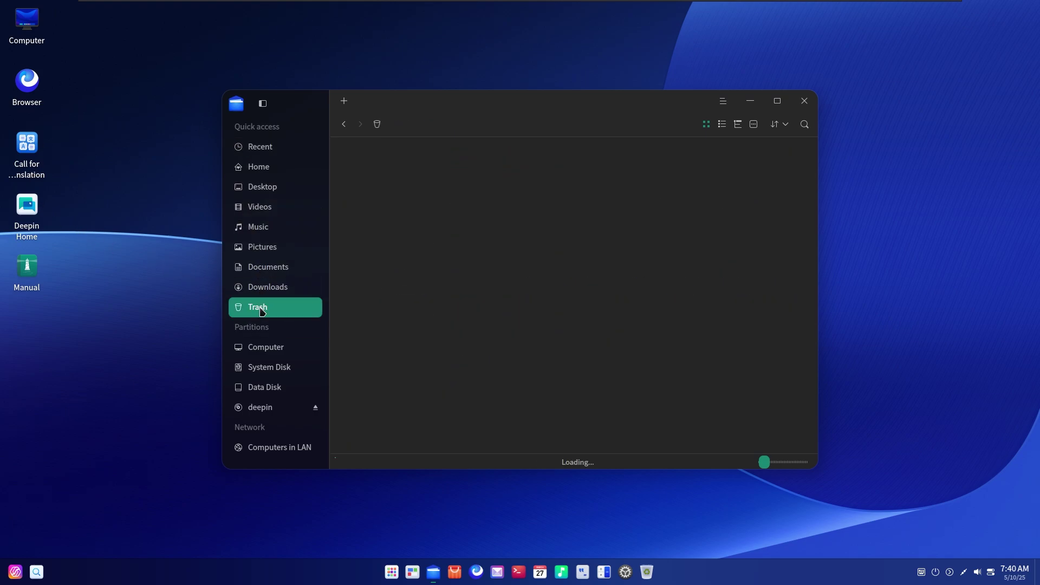
click(803, 101)
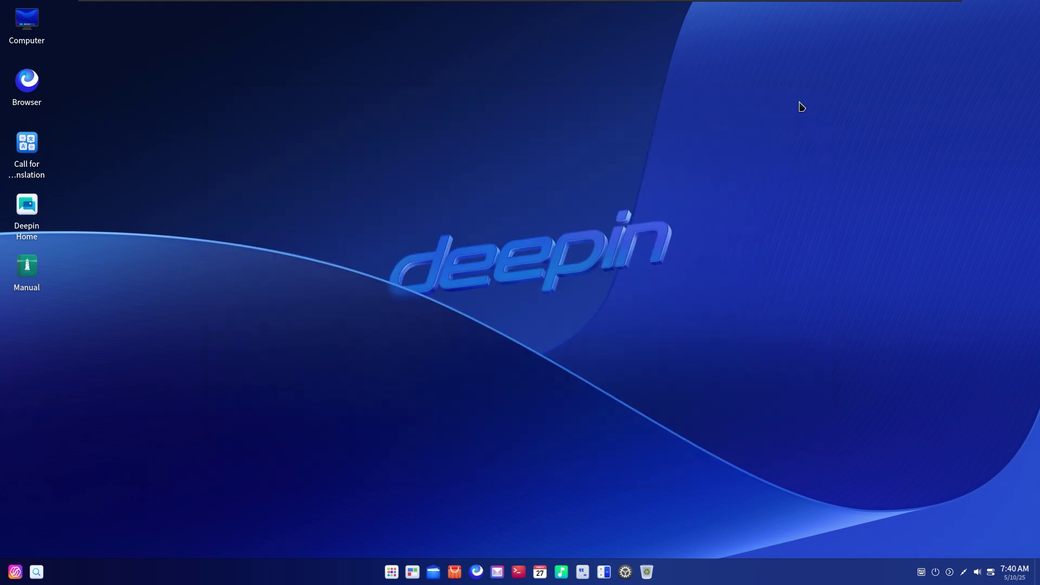
Step: Try the volume and brightness sliders in the quick actions, leaving volume at about half and brightness at maximum
click(990, 572)
click(990, 511)
drag(990, 511, 940, 511)
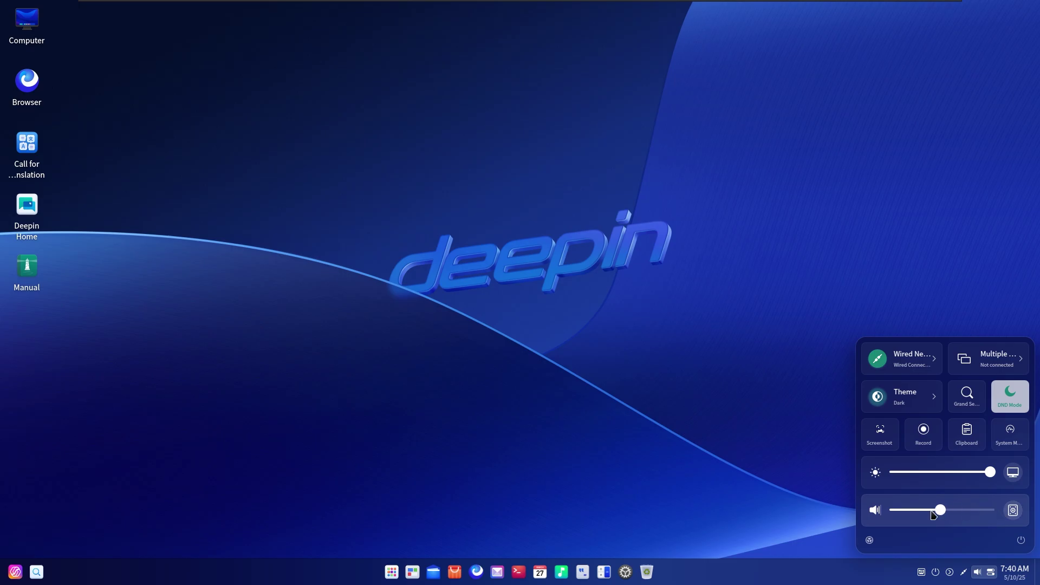
drag(928, 472, 1009, 470)
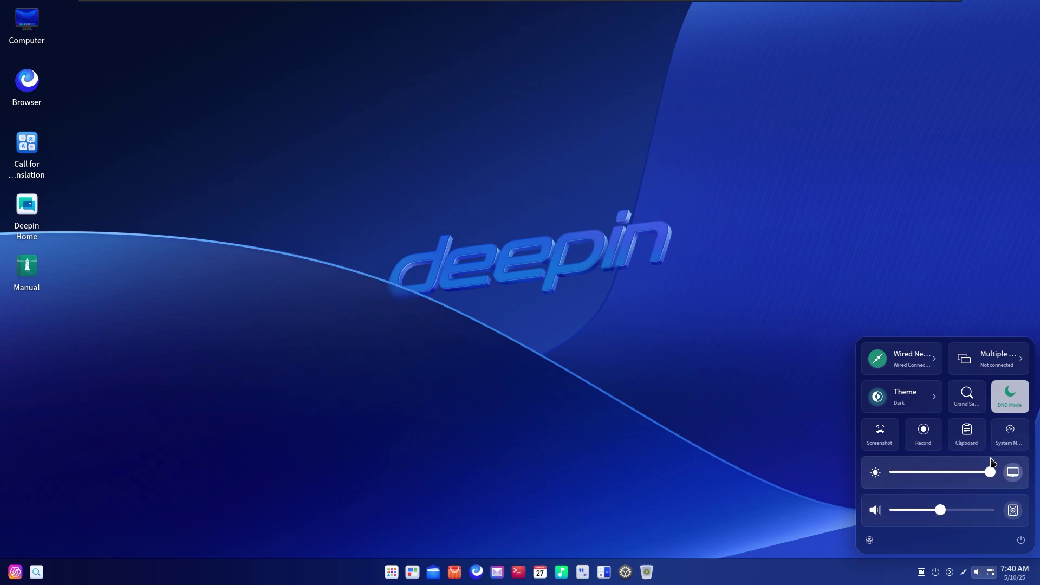
Step: Try to select an area for a screen recording, and cancel the recording
click(921, 430)
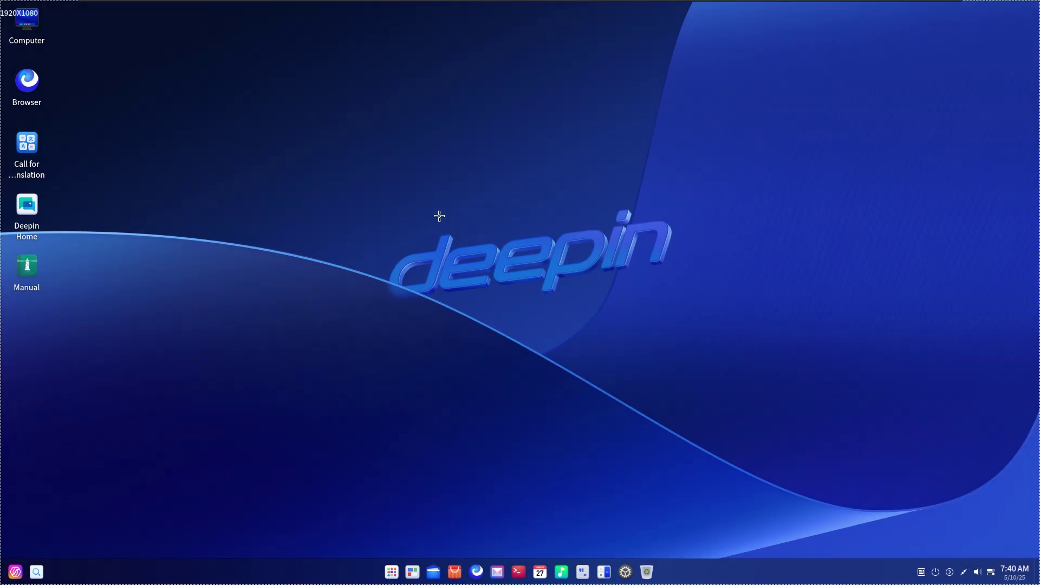
drag(1, 0, 2, 2)
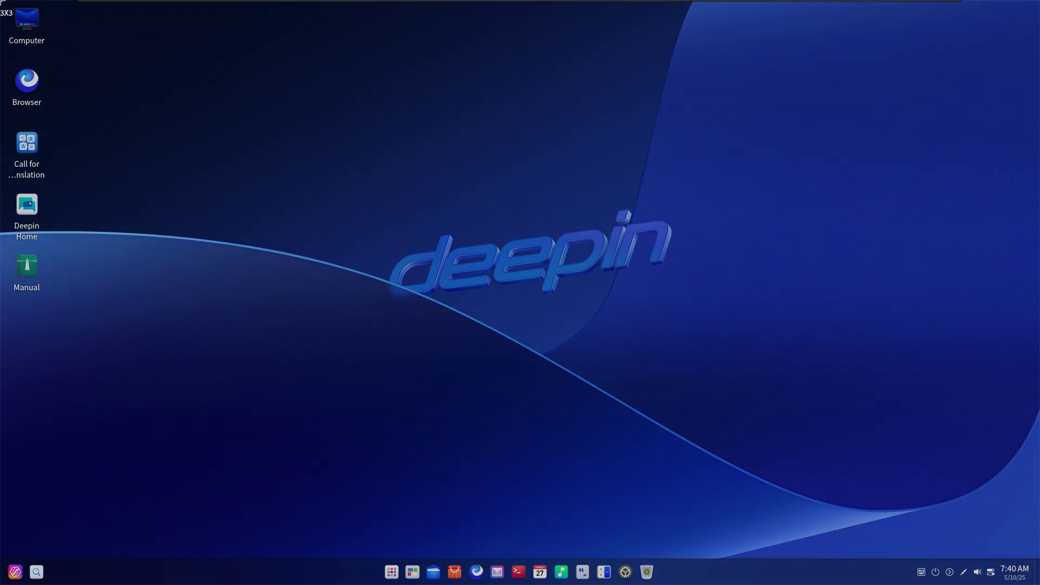
key(Escape)
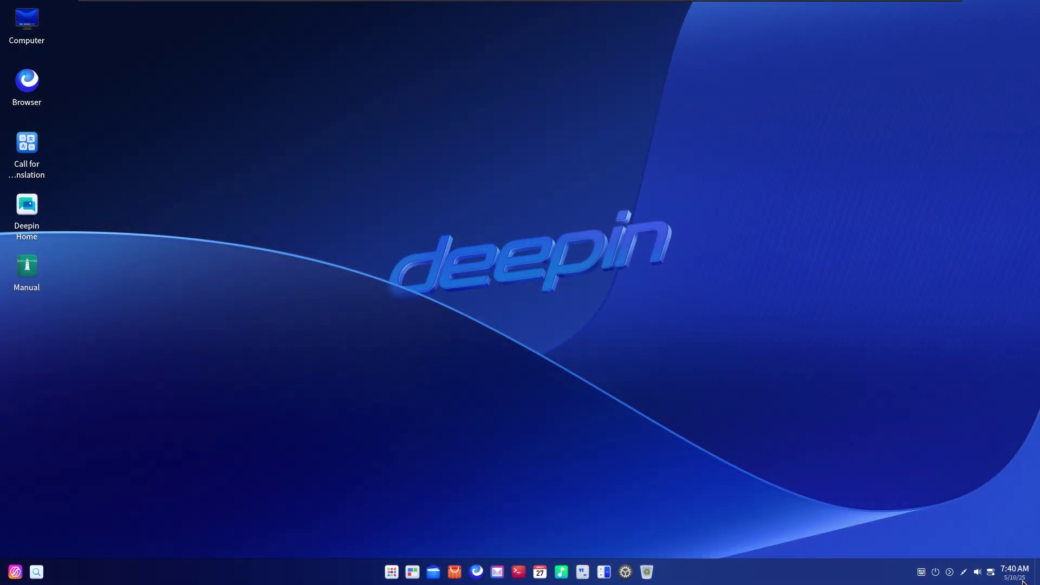
Step: View July in the clock's pop-up calendar, and open the Call for Translation shortcut, closing its browser window again
click(1010, 580)
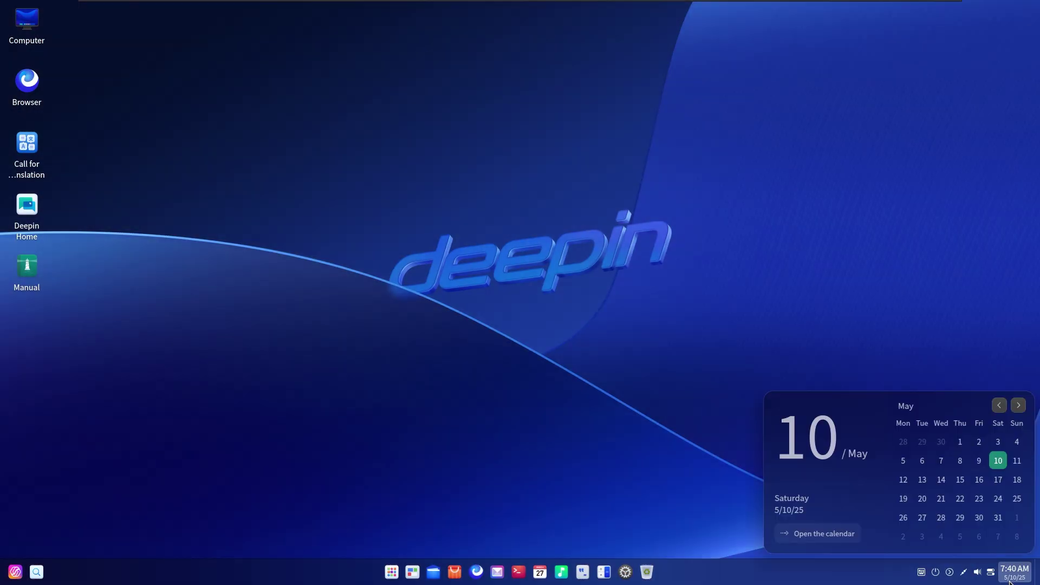
click(1017, 407)
click(1018, 406)
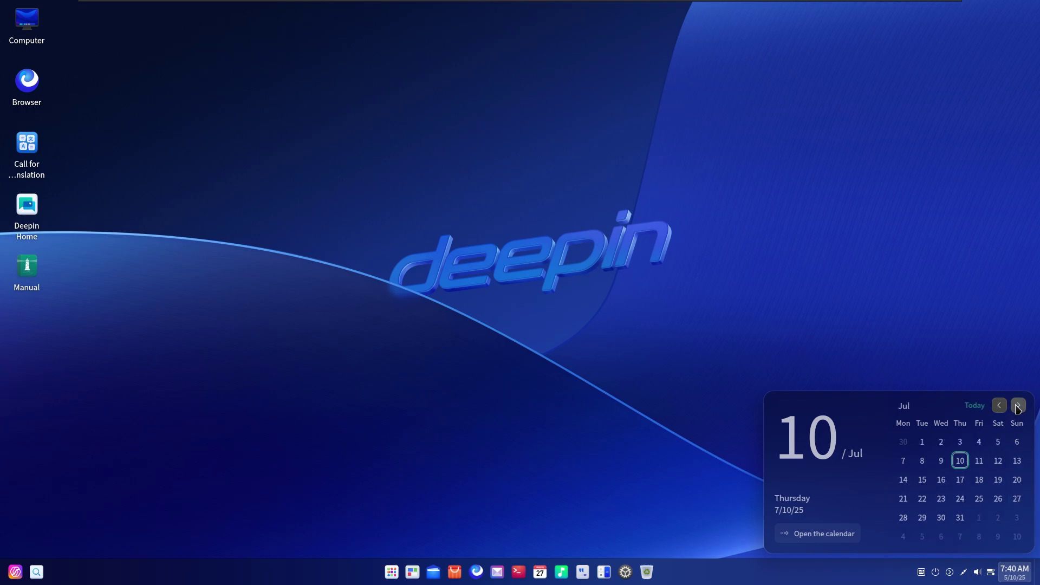
click(932, 292)
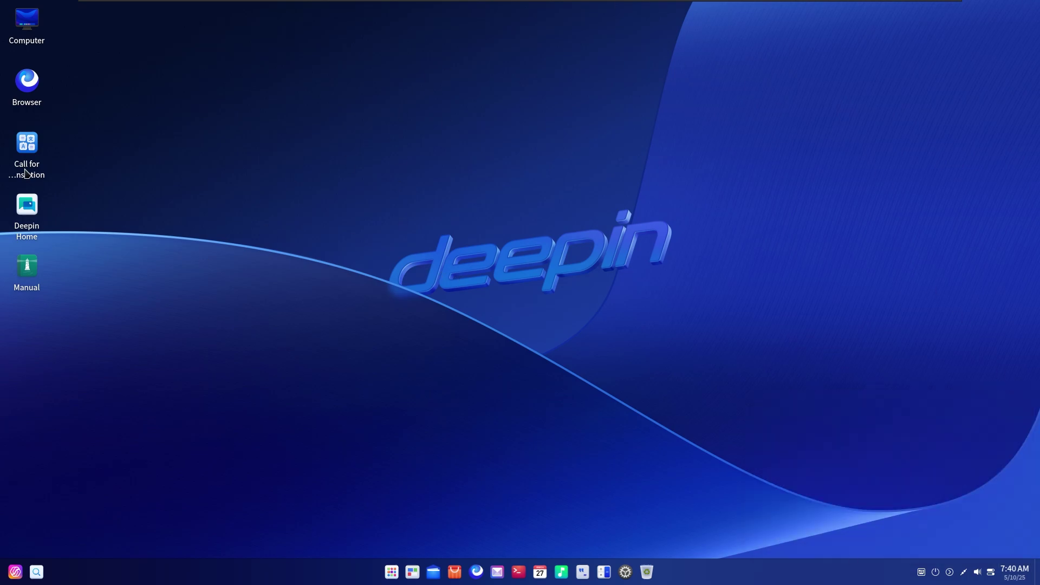
click(26, 149)
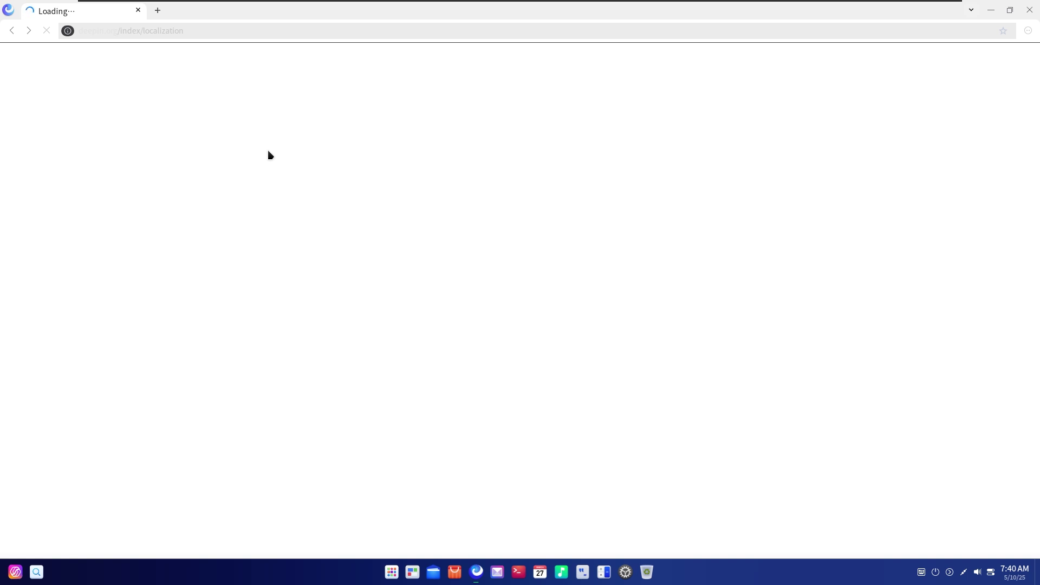
click(1029, 11)
Step: Try the dock's Keep Hidden status, look at its alignment modes, and set the status back to Keep Shown
right_click(708, 568)
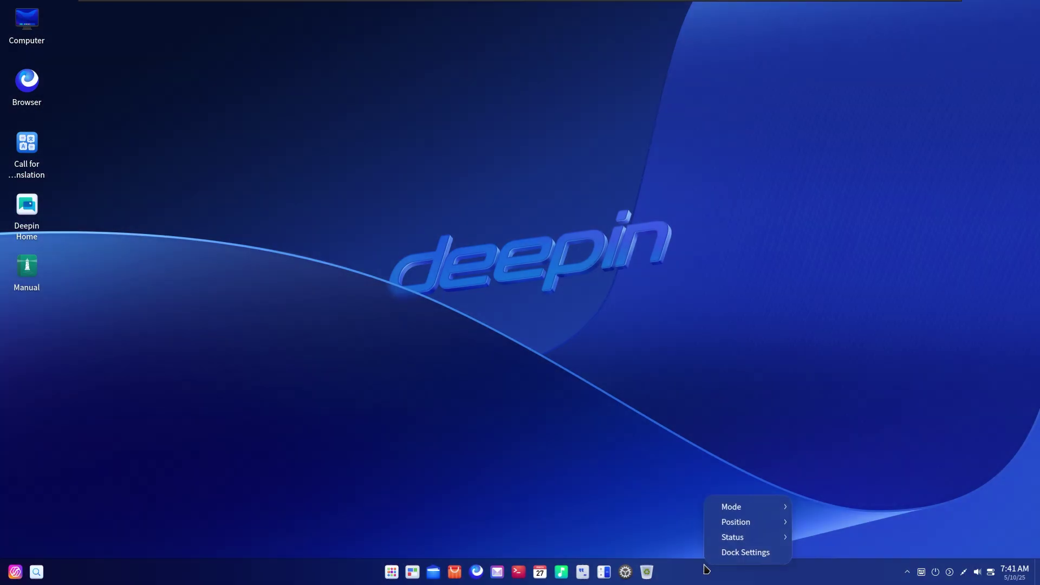
mouse_move(778, 544)
click(817, 552)
right_click(783, 573)
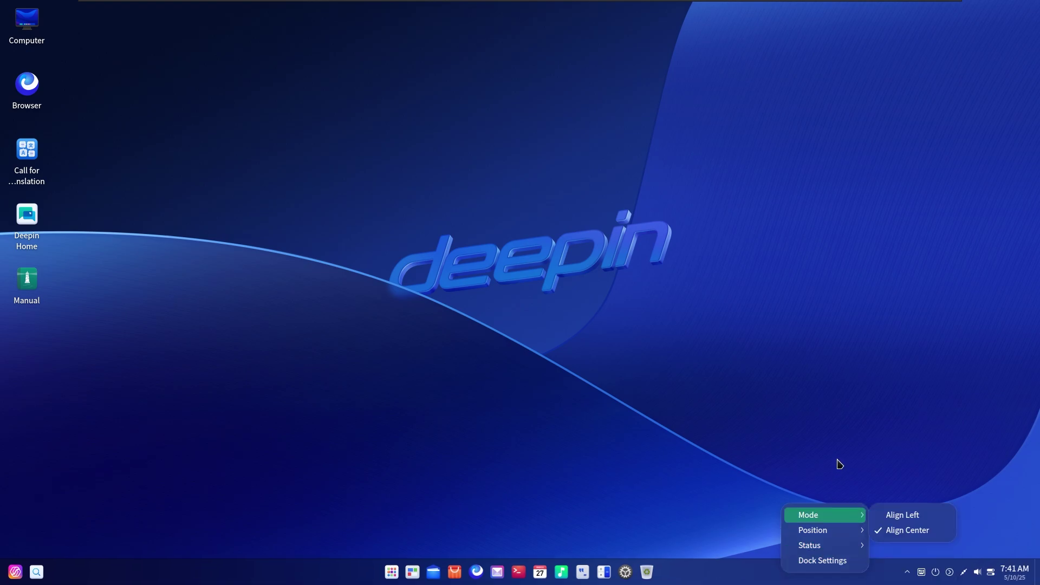
click(840, 464)
right_click(765, 570)
mouse_move(842, 537)
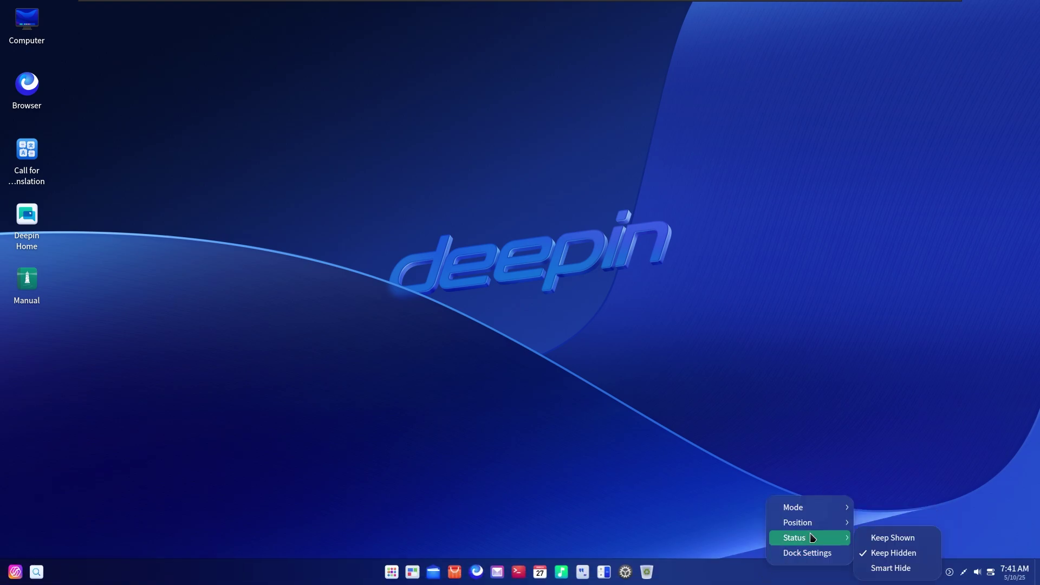
click(880, 541)
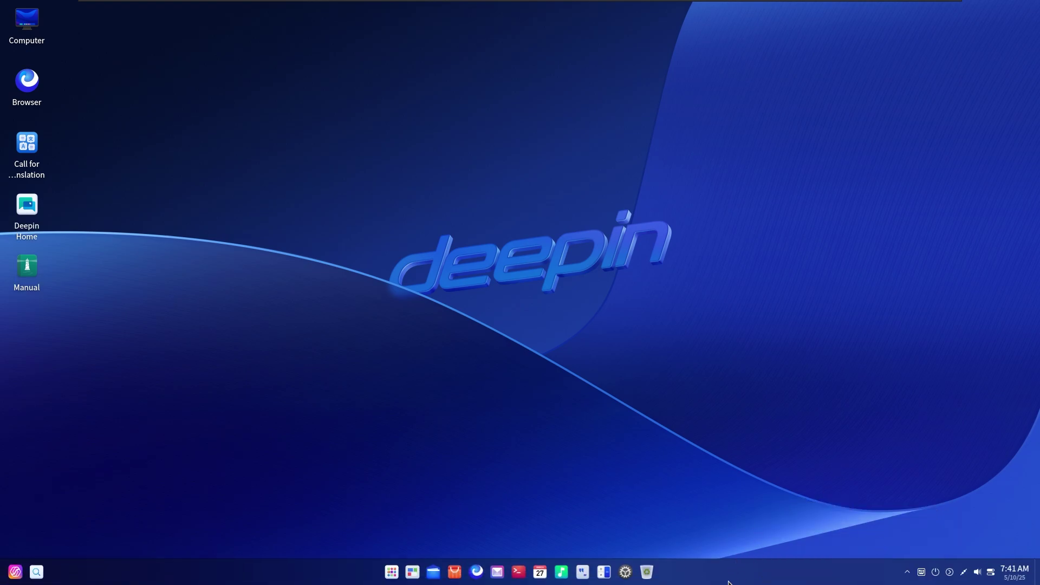
Step: Set the dock's position to Top, and change it to Left
right_click(712, 573)
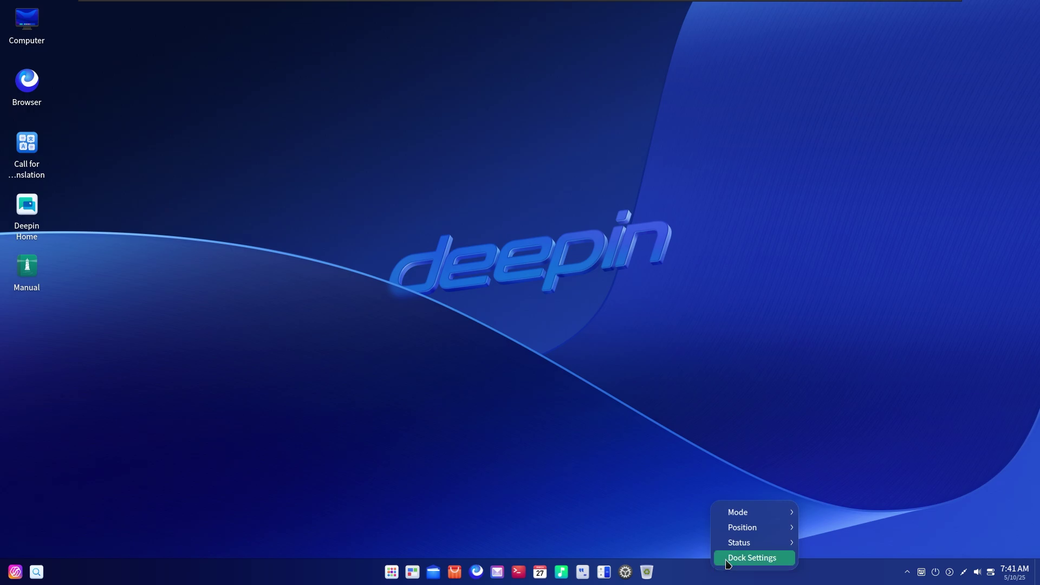
mouse_move(748, 528)
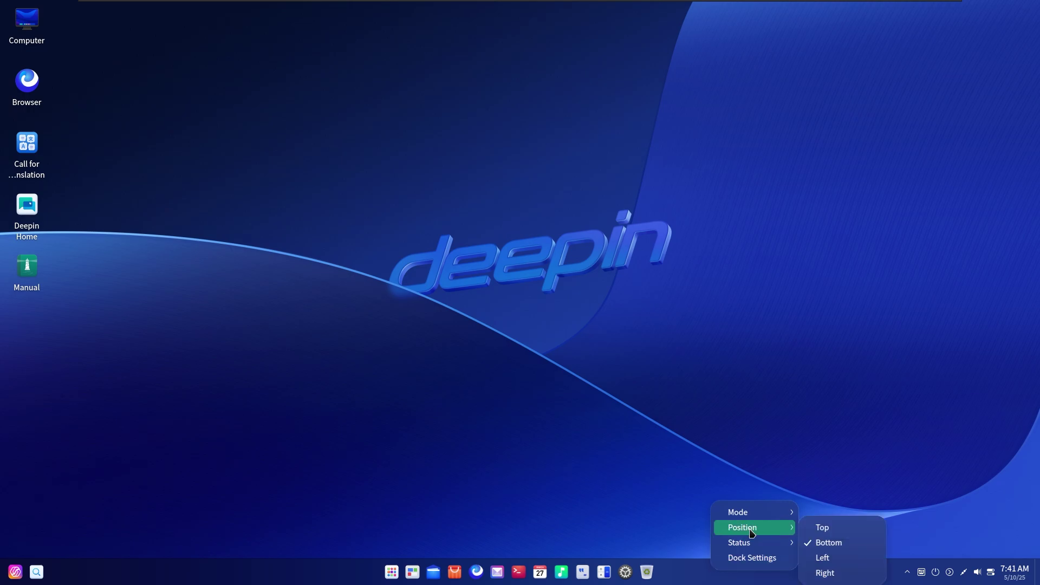
click(836, 530)
right_click(747, 13)
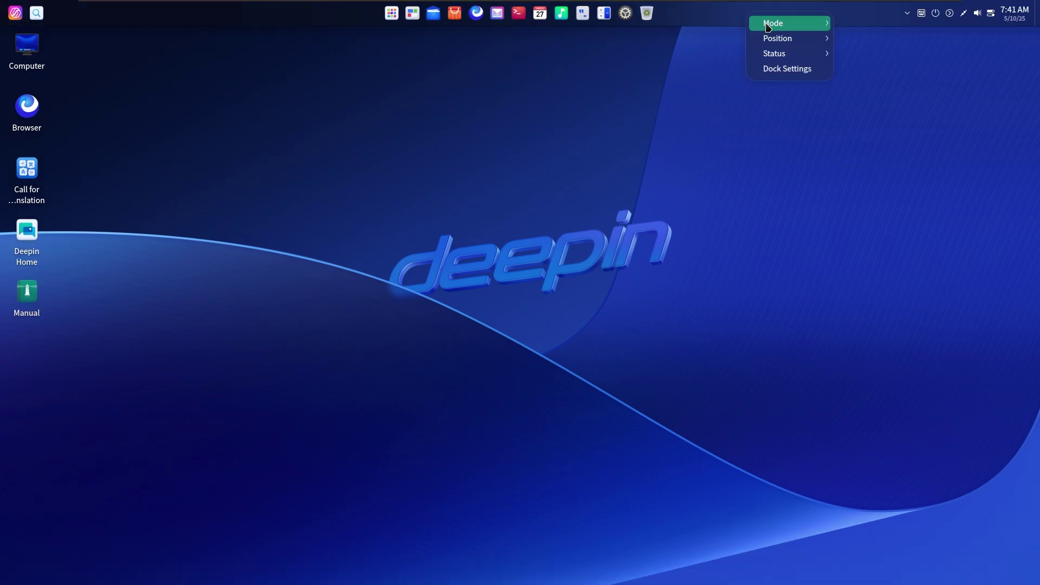
mouse_move(790, 37)
click(877, 72)
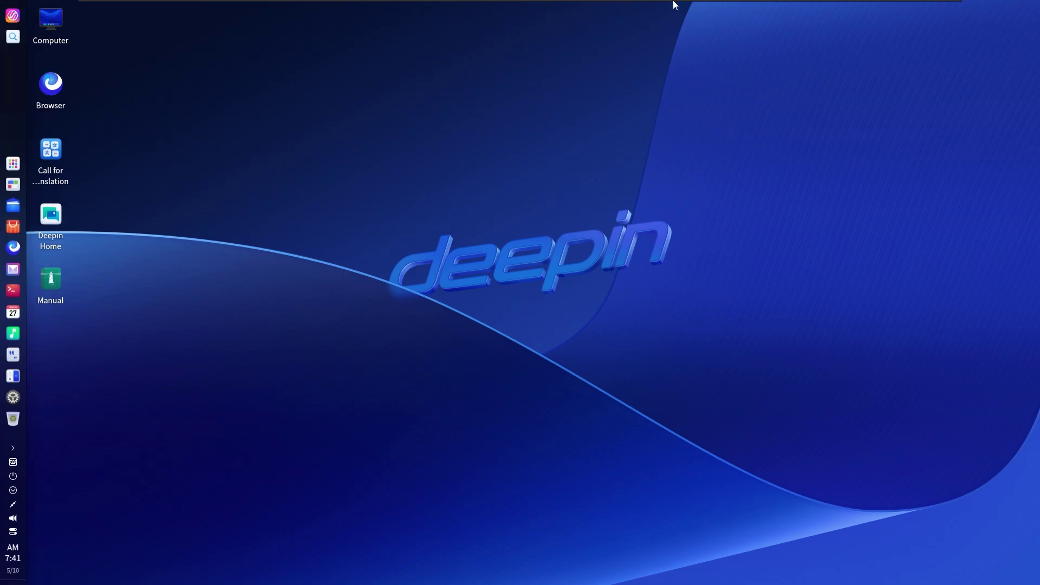
Step: Set the dock's position to Right, and change it to Bottom
right_click(11, 114)
mouse_move(54, 125)
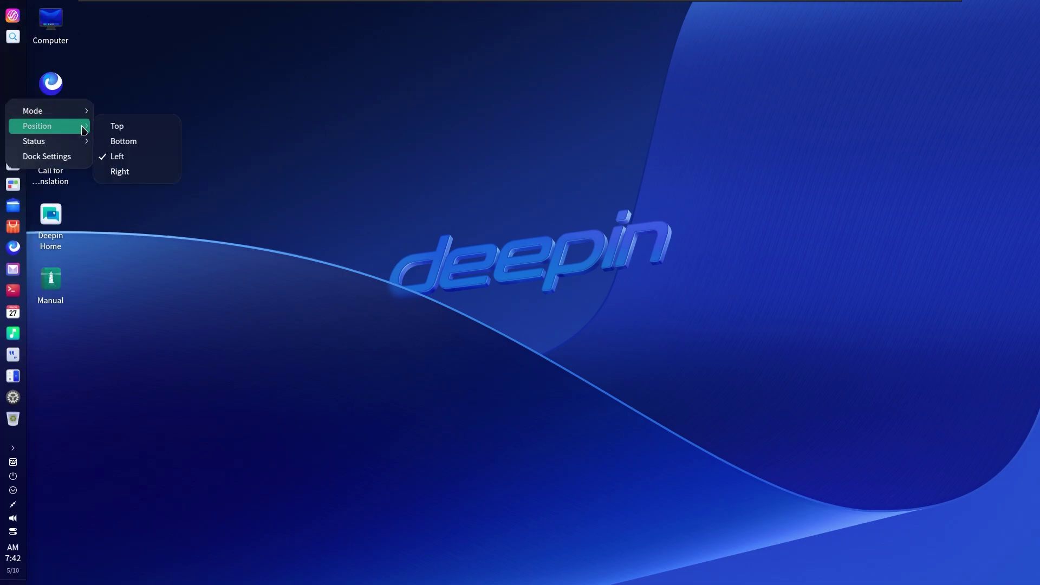
click(144, 170)
right_click(1028, 125)
mouse_move(998, 144)
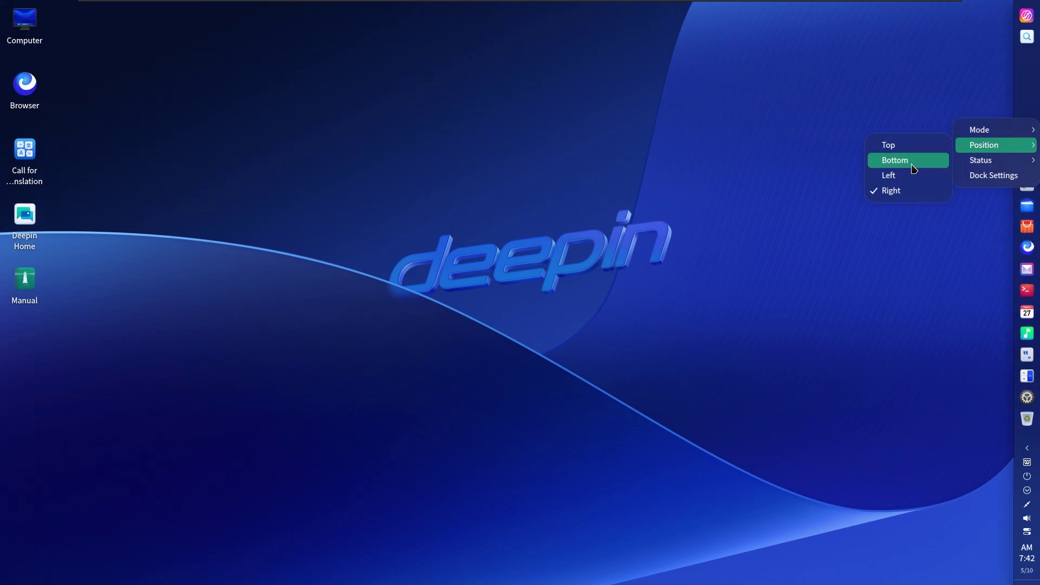
click(909, 162)
Step: Try the dock's Align Left mode, and set the mode back to Align Center
right_click(815, 572)
mouse_move(837, 511)
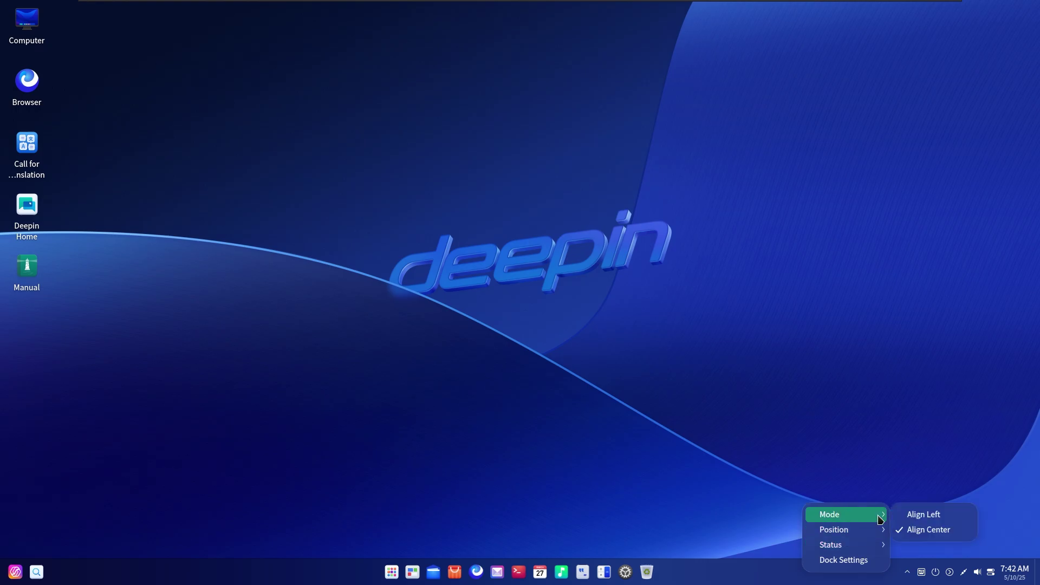
click(911, 513)
right_click(578, 573)
mouse_move(601, 515)
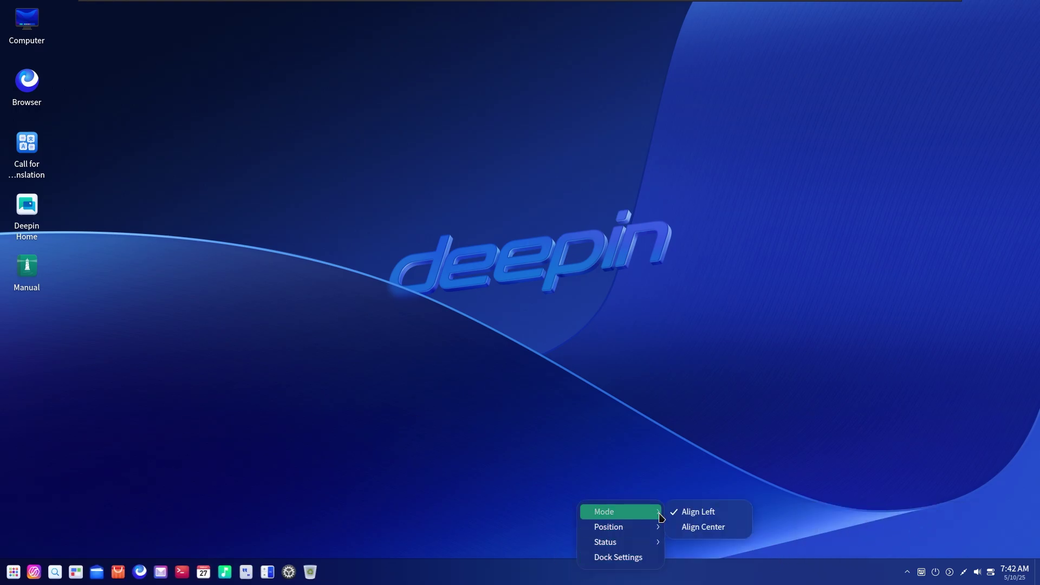
click(704, 532)
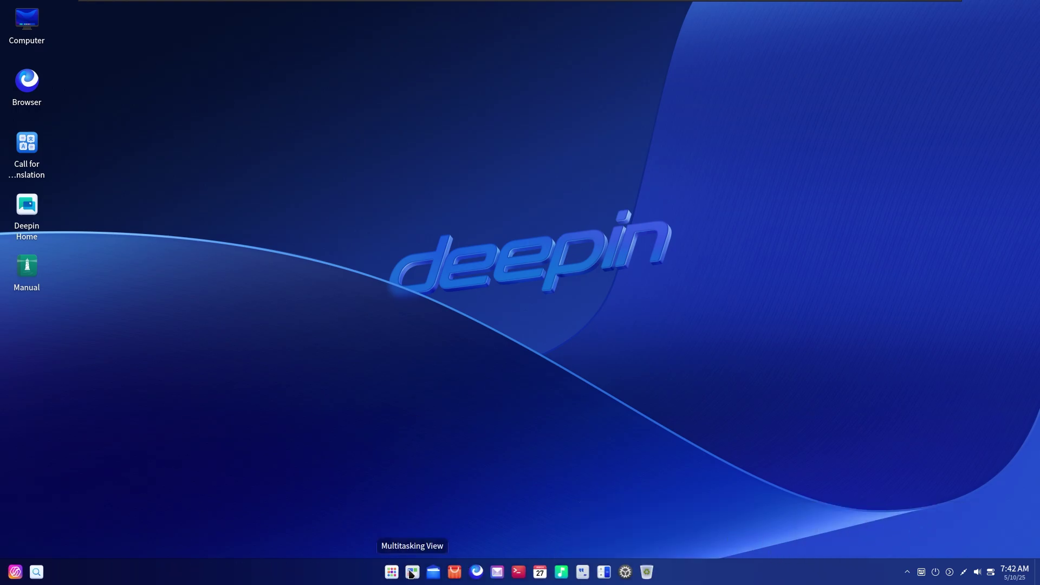
Step: Open LibreOffice Writer from the LibreOffice group in the launcher's app list
click(391, 573)
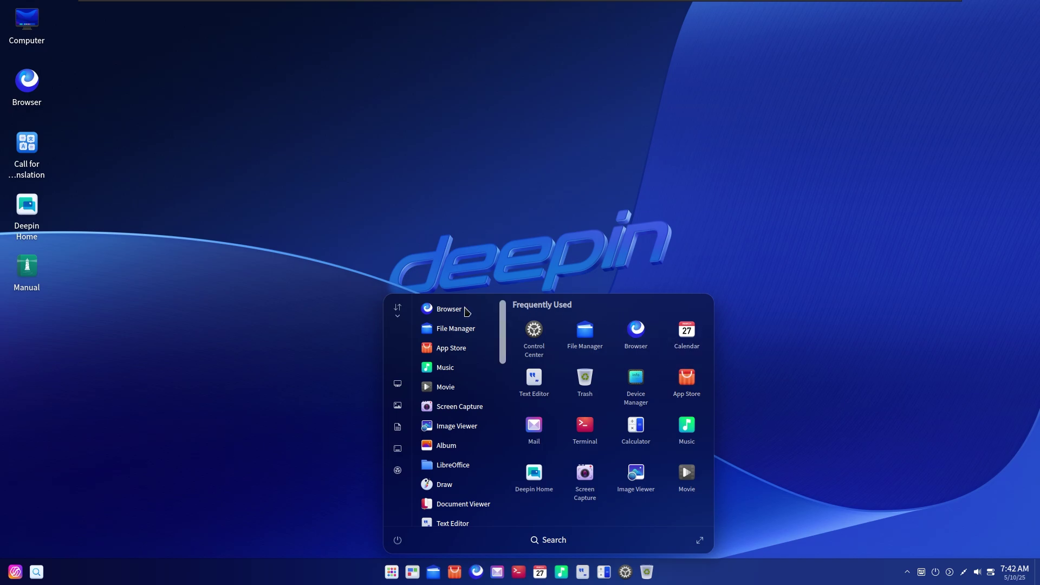
scroll(460, 379, down, 2)
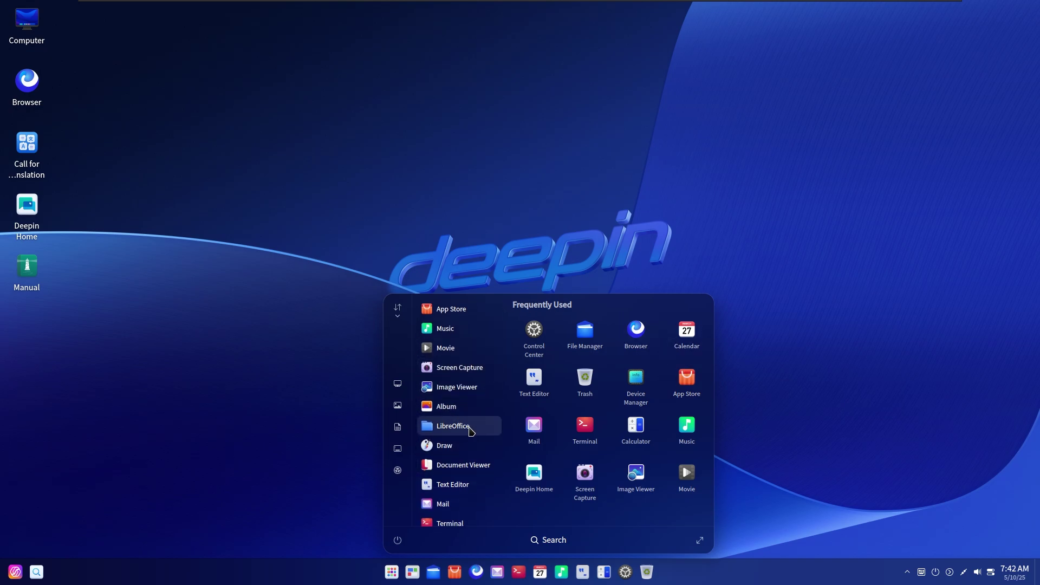
click(455, 426)
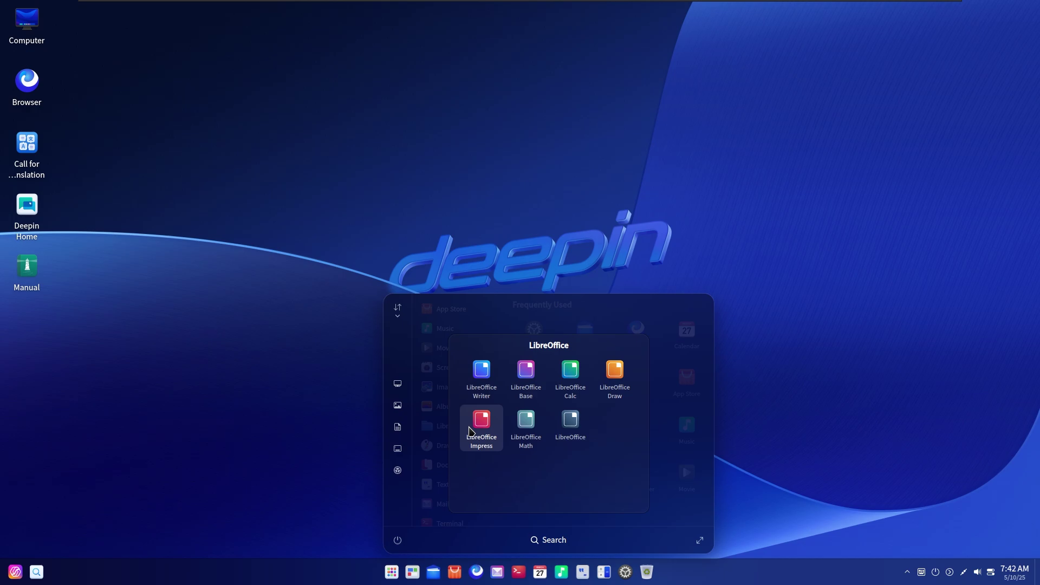
click(489, 373)
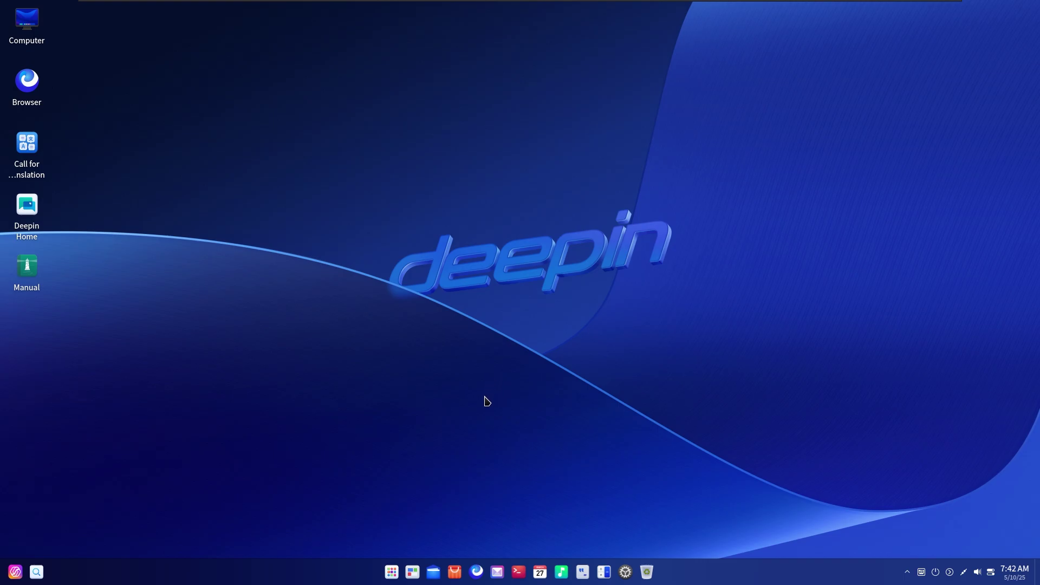
click(399, 576)
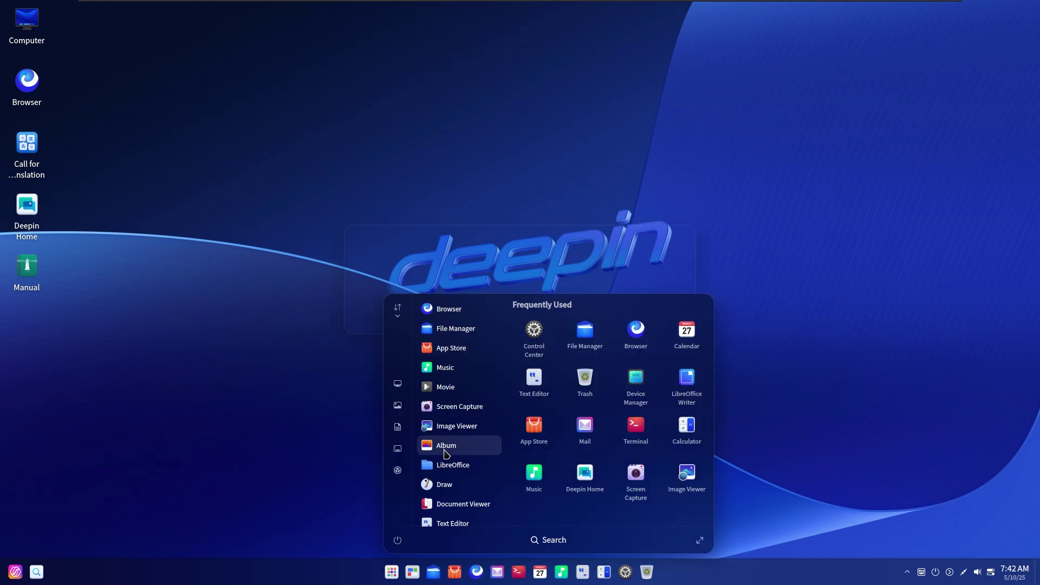
click(454, 483)
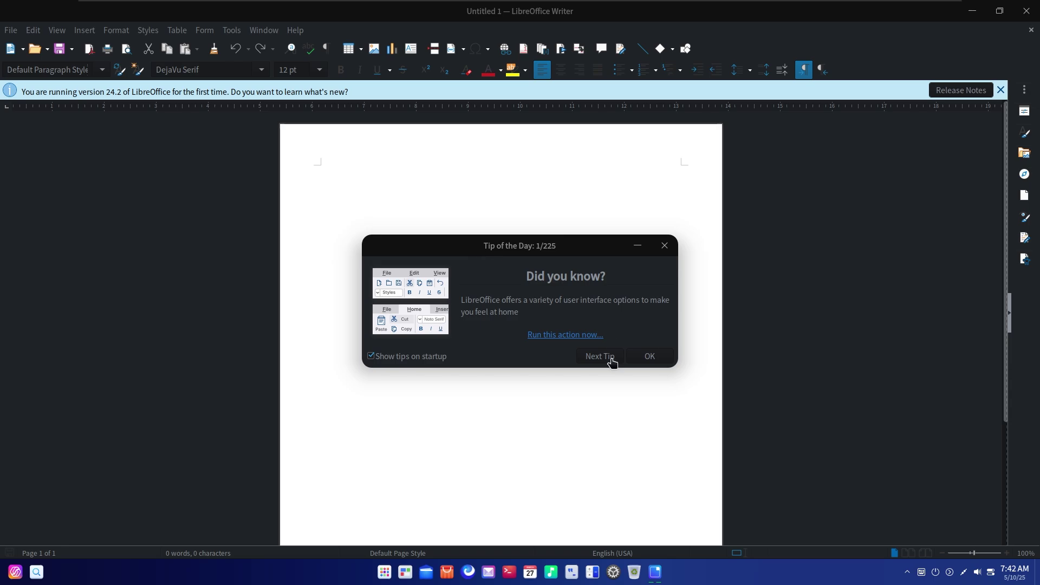
Step: Dismiss the Tip of the Day, enter the sample text adfadsdffffaa in the blank document, and close Writer without saving
click(654, 358)
text(adfadsdffffaa)
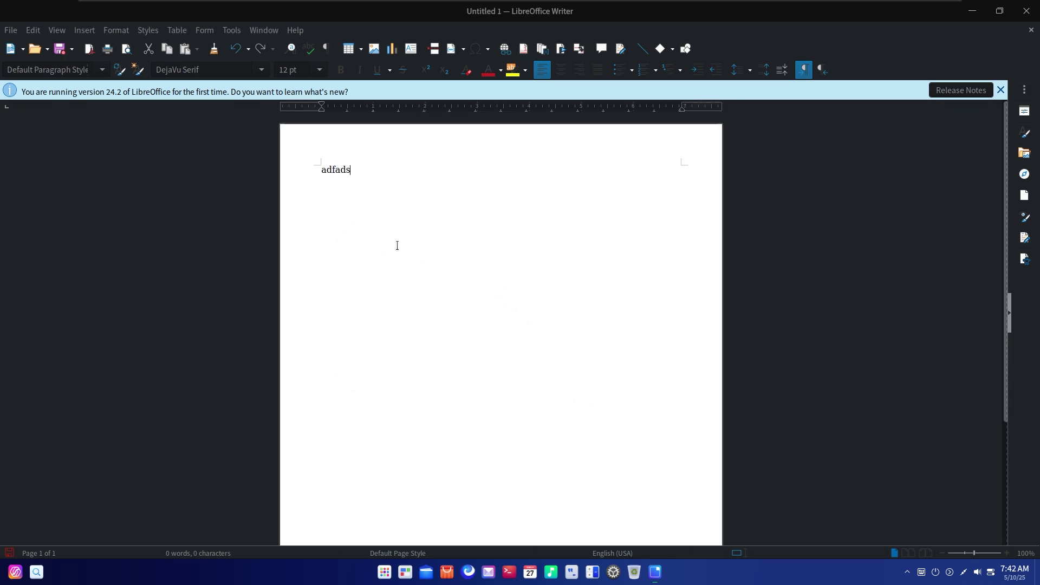
click(989, 24)
click(988, 19)
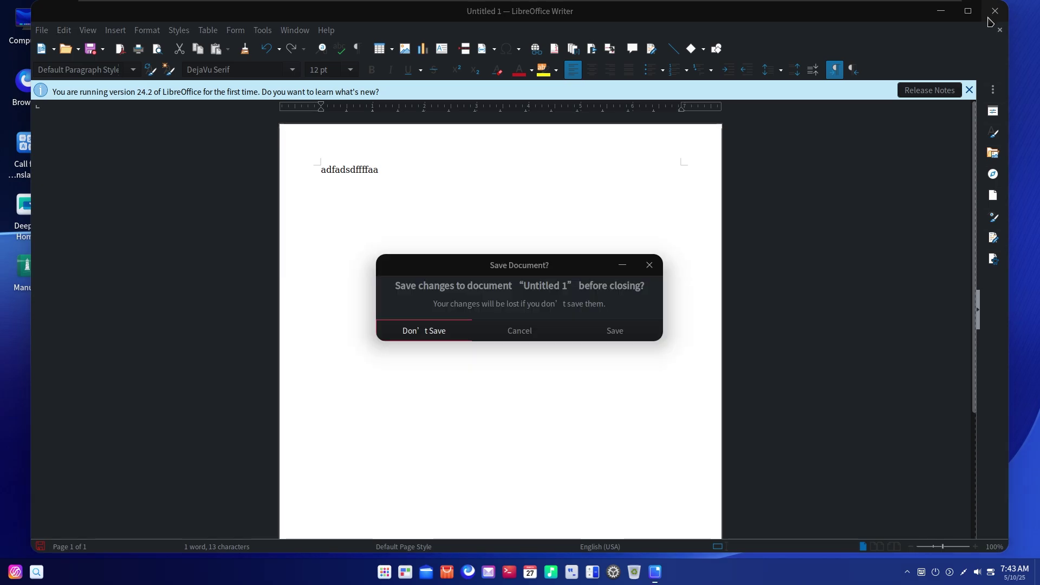
click(435, 332)
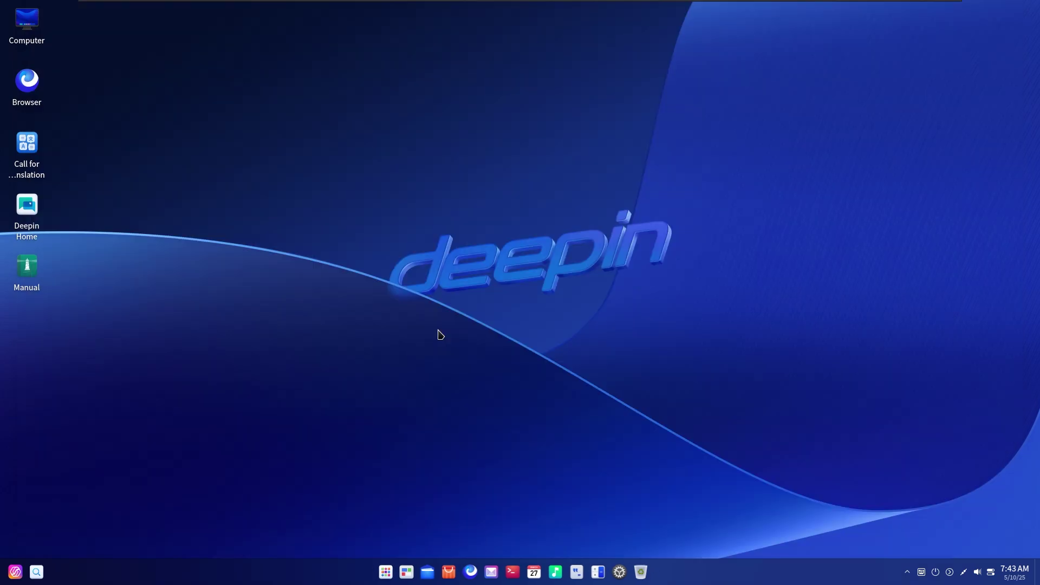
Step: Look at the launcher's sorting options, and browse its app list down to the end
click(390, 575)
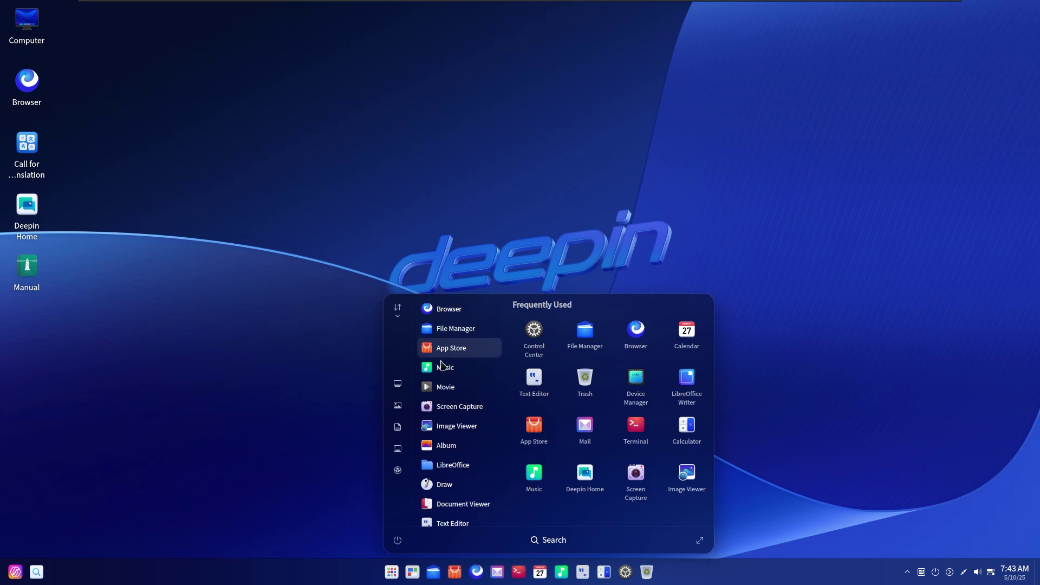
click(397, 308)
click(427, 313)
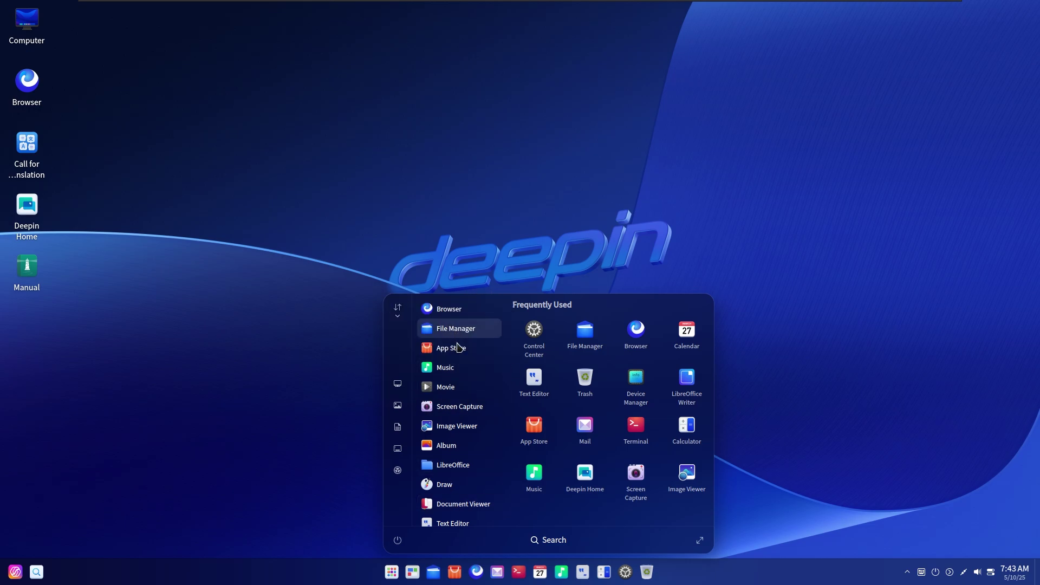
scroll(461, 411, down, 3)
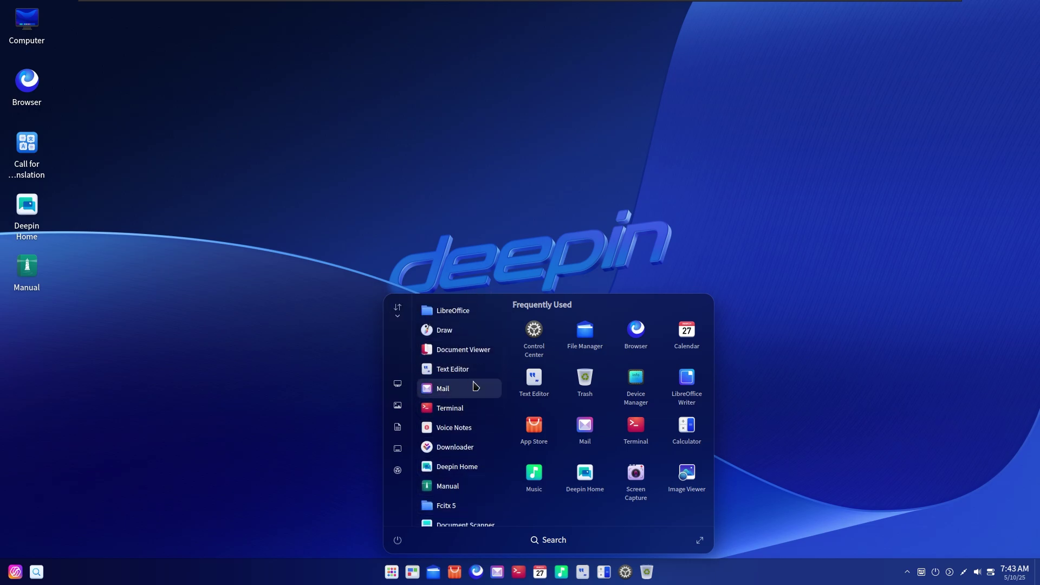
scroll(461, 379, down, 3)
scroll(442, 460, down, 6)
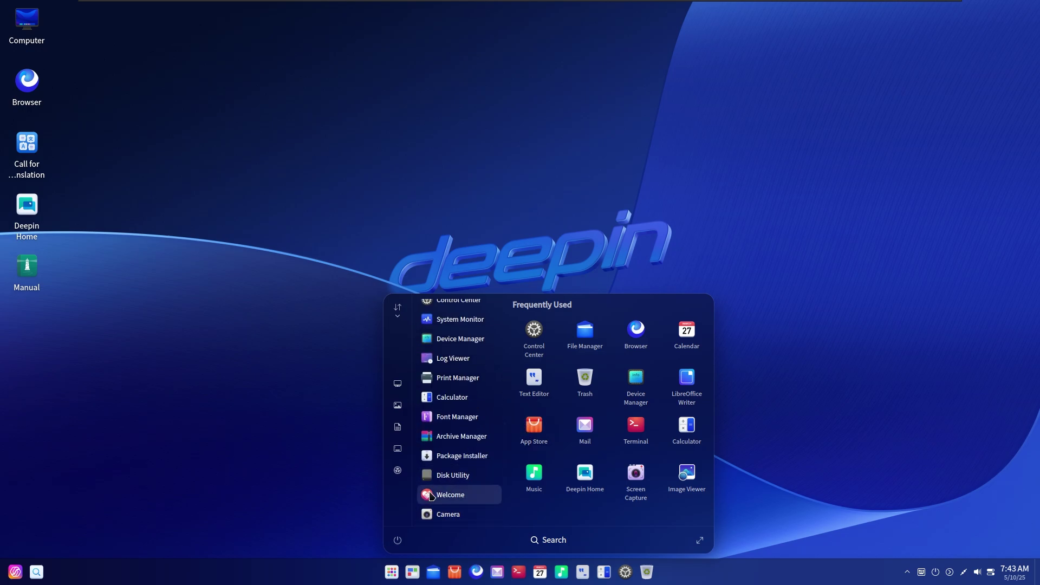
Step: Open Archive Manager from the app list, and close its window again
click(438, 437)
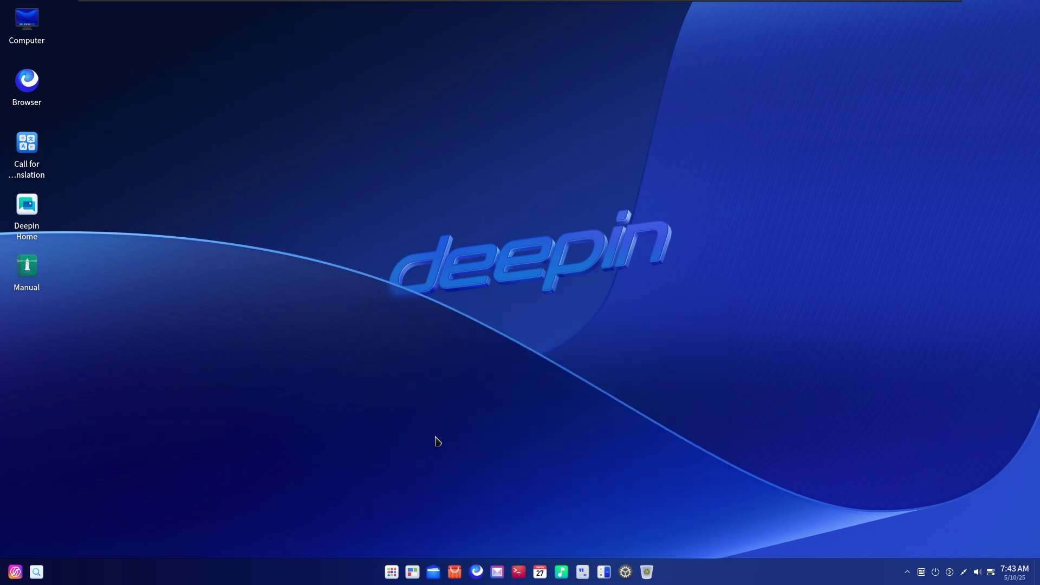
click(521, 351)
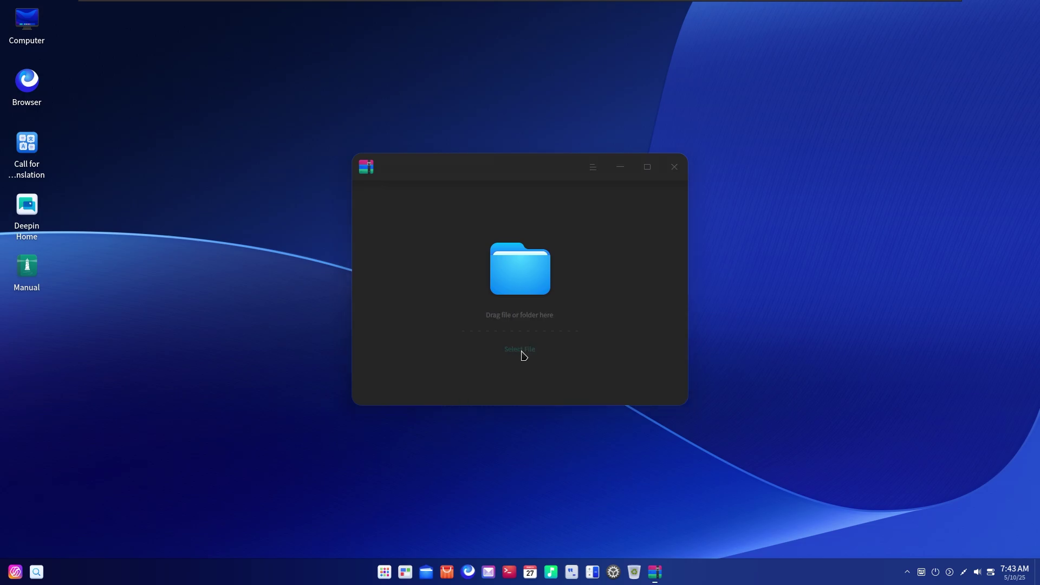
click(766, 145)
click(677, 166)
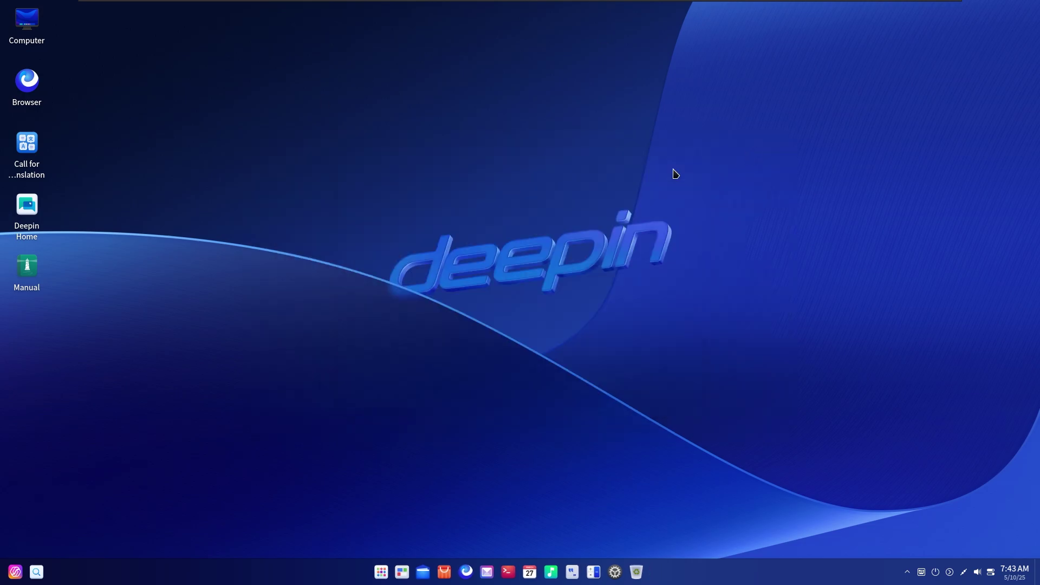
Step: Shut down the system, and boot the Try Deepin 25 desktop entry in the boot menu
click(938, 573)
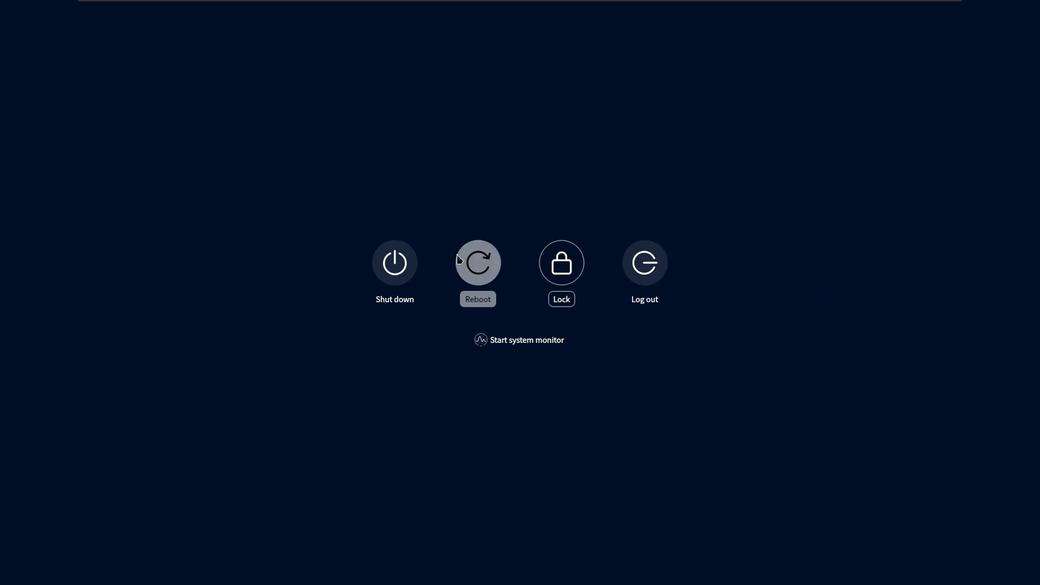
click(407, 261)
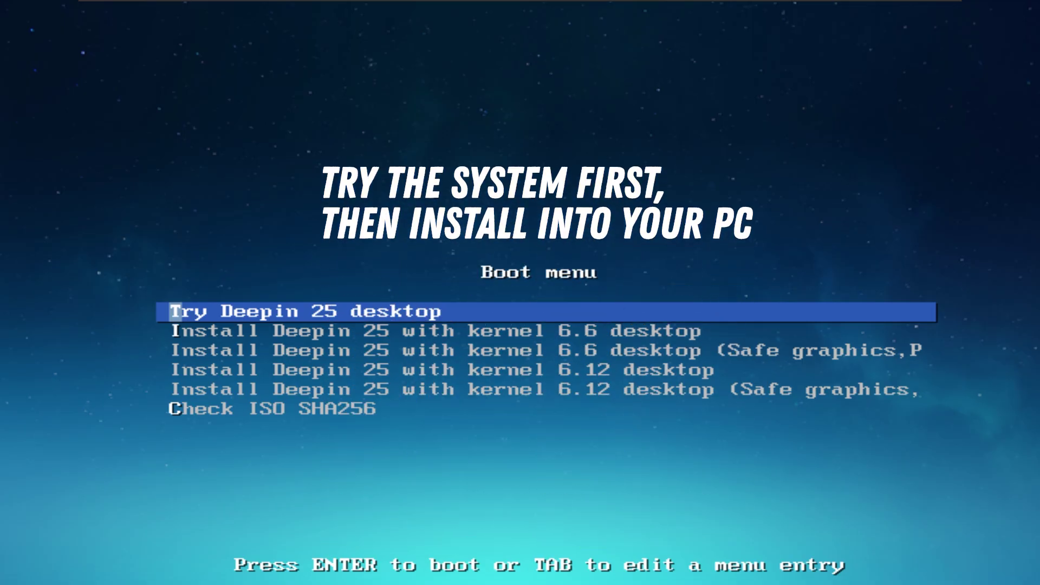
key(Down)
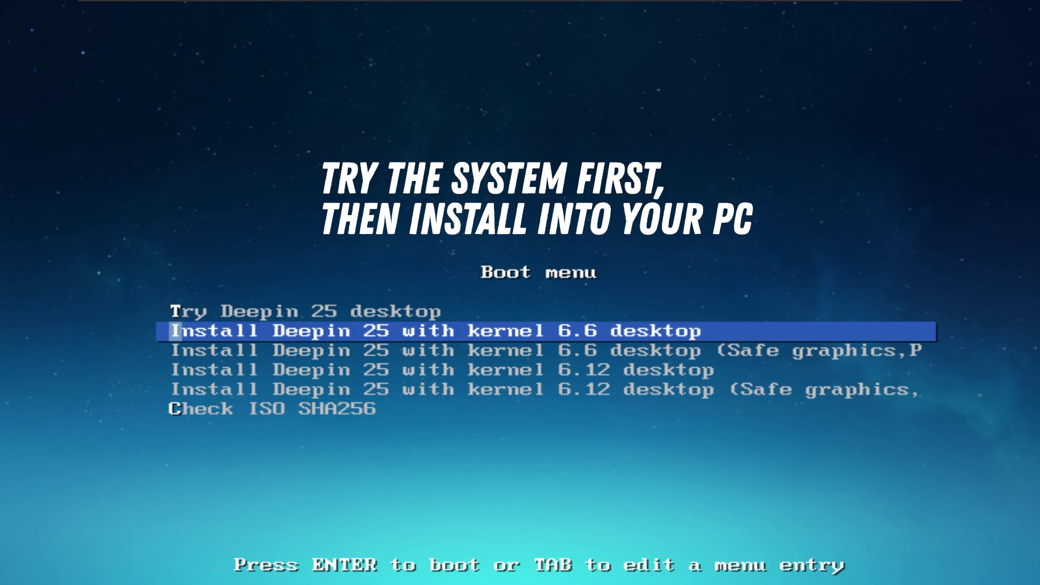
key(Up)
key(Return)
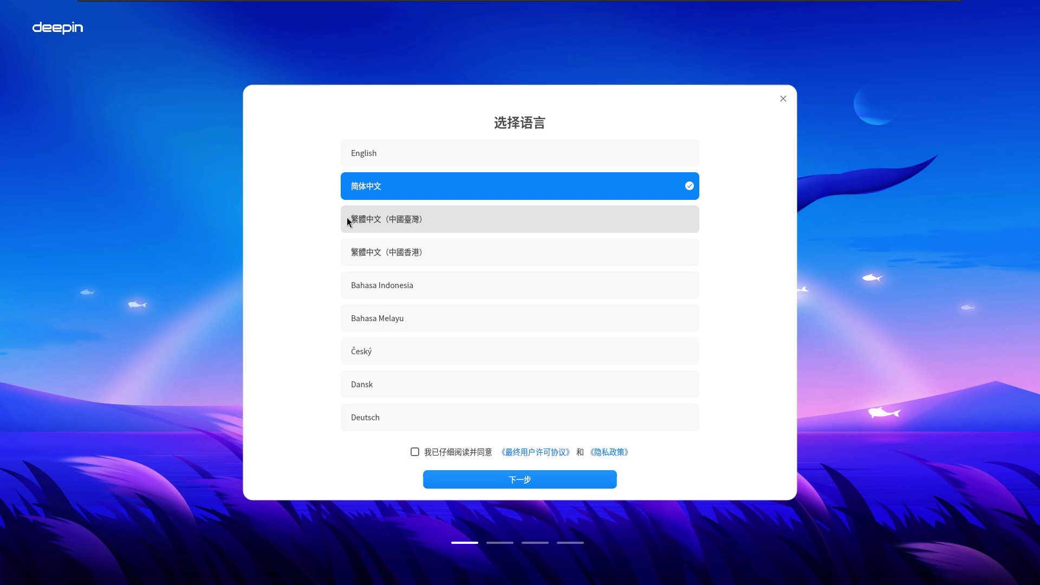
Step: Choose English as the installer language, and accept the End User License Agreement and Privacy Policy
scroll(347, 275, down, 10)
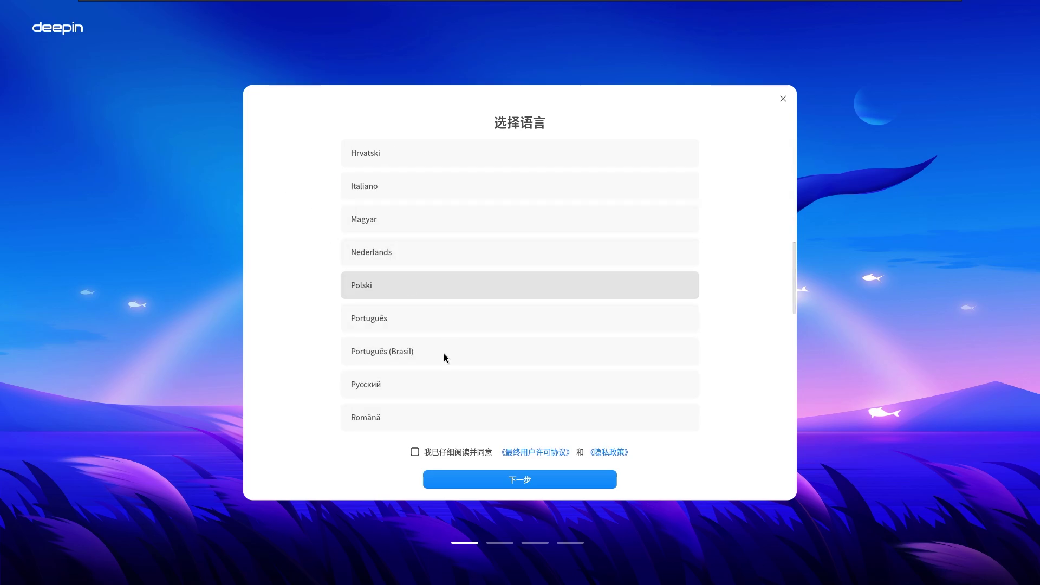
scroll(566, 223, up, 6)
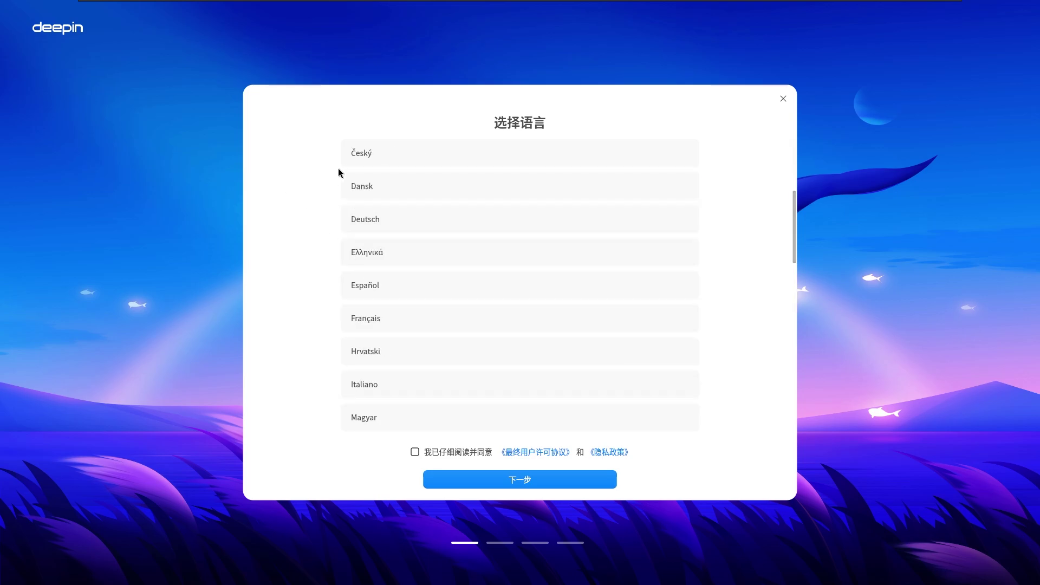
scroll(450, 203, up, 4)
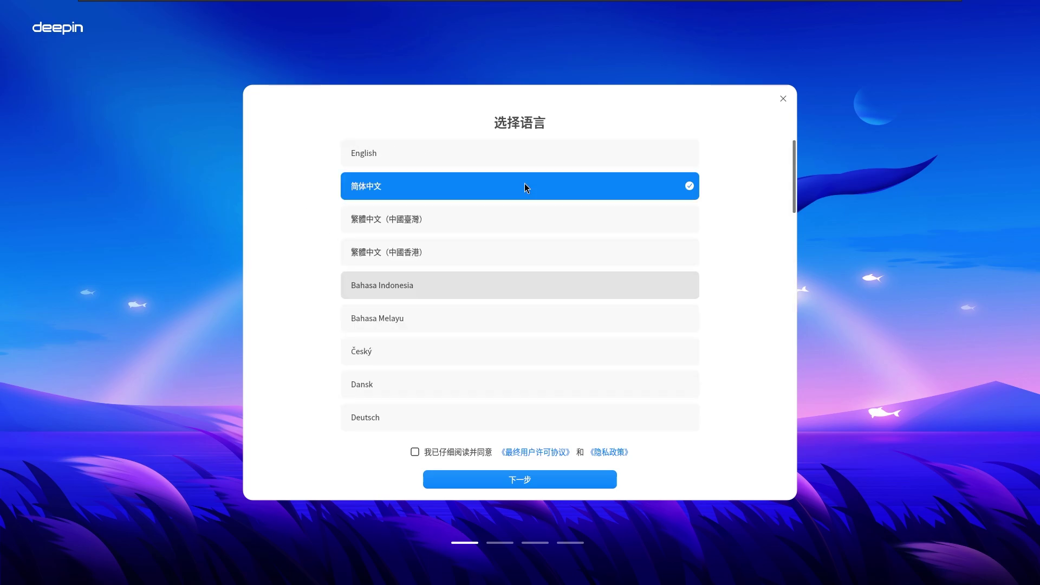
click(352, 157)
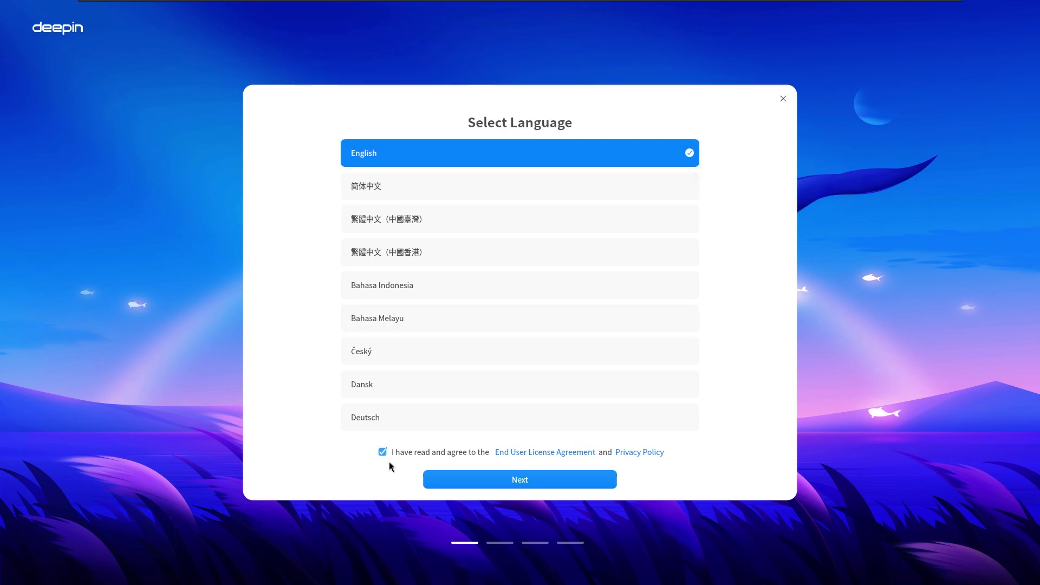
click(528, 483)
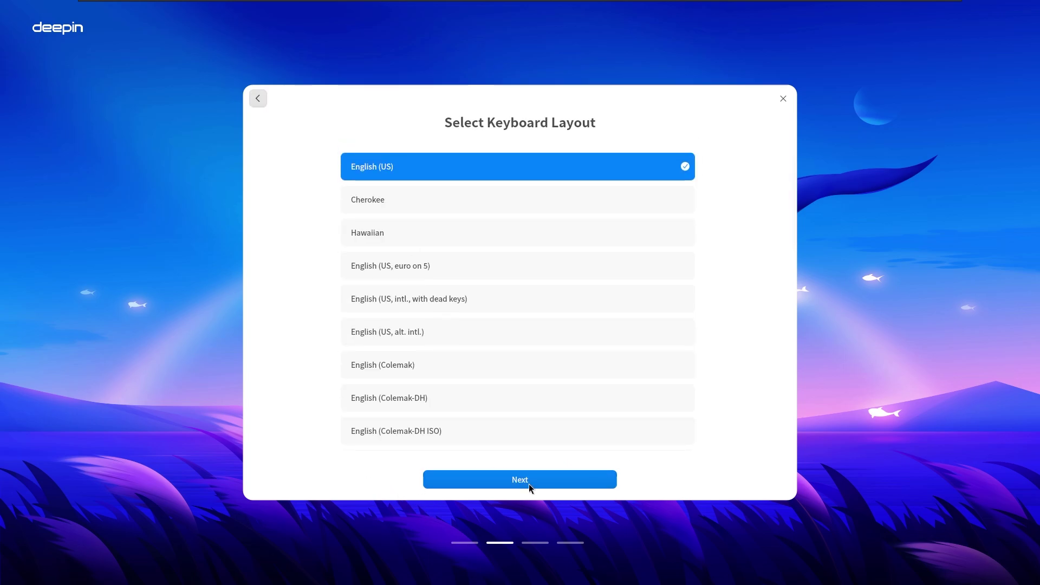
Step: Accept the English (US) keyboard layout, and set the timezone city to New_York in the installer
click(542, 486)
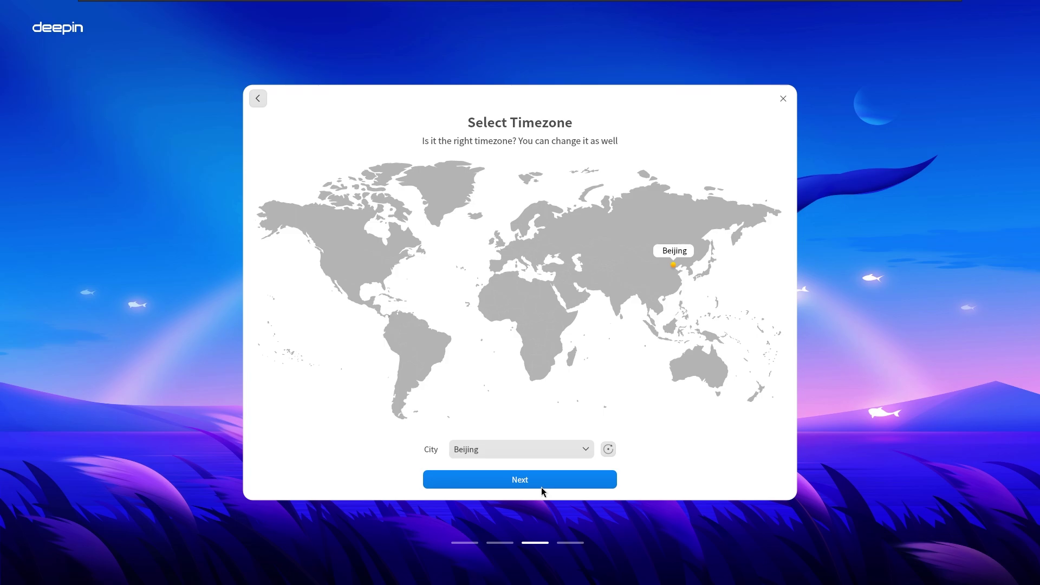
click(520, 450)
scroll(496, 530, down, 8)
scroll(496, 530, down, 20)
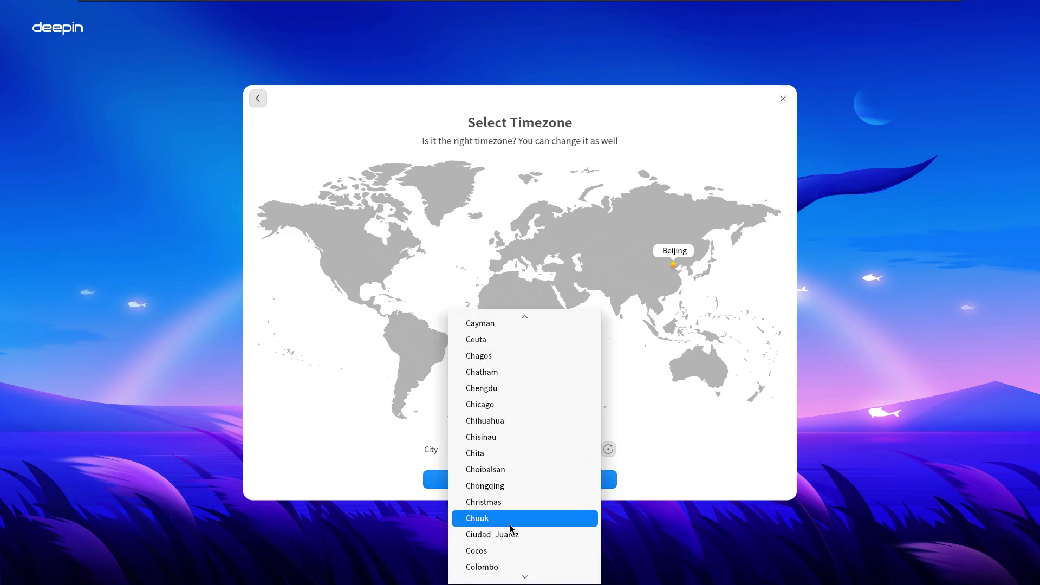
scroll(533, 450, down, 20)
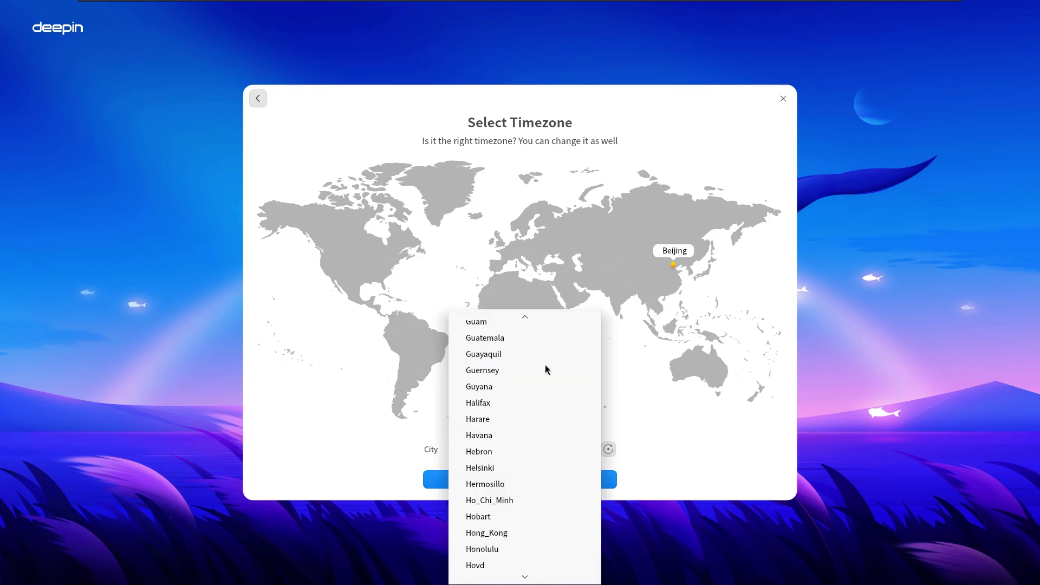
scroll(515, 470, up, 8)
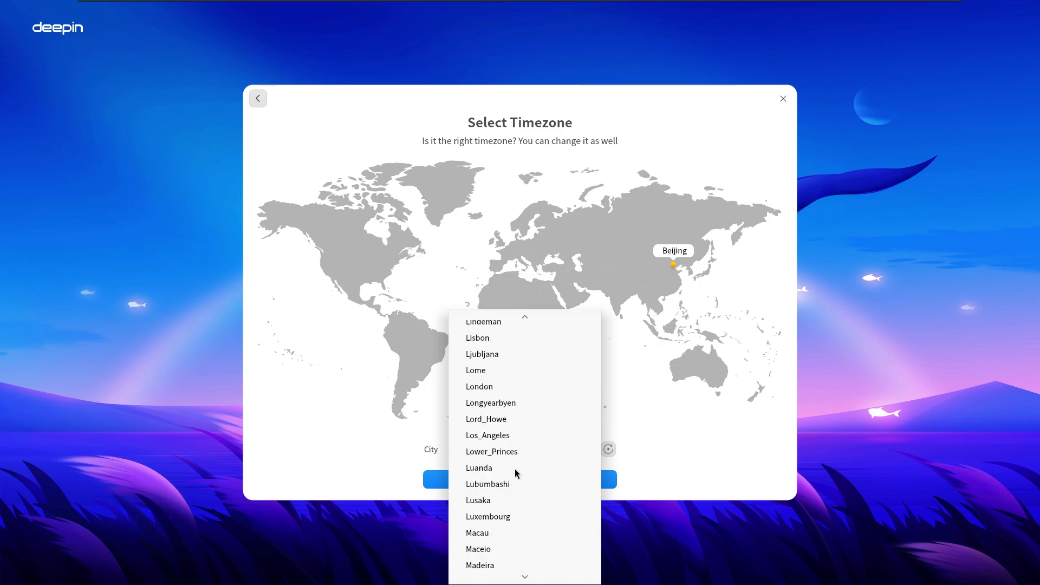
scroll(515, 470, down, 20)
scroll(533, 446, down, 15)
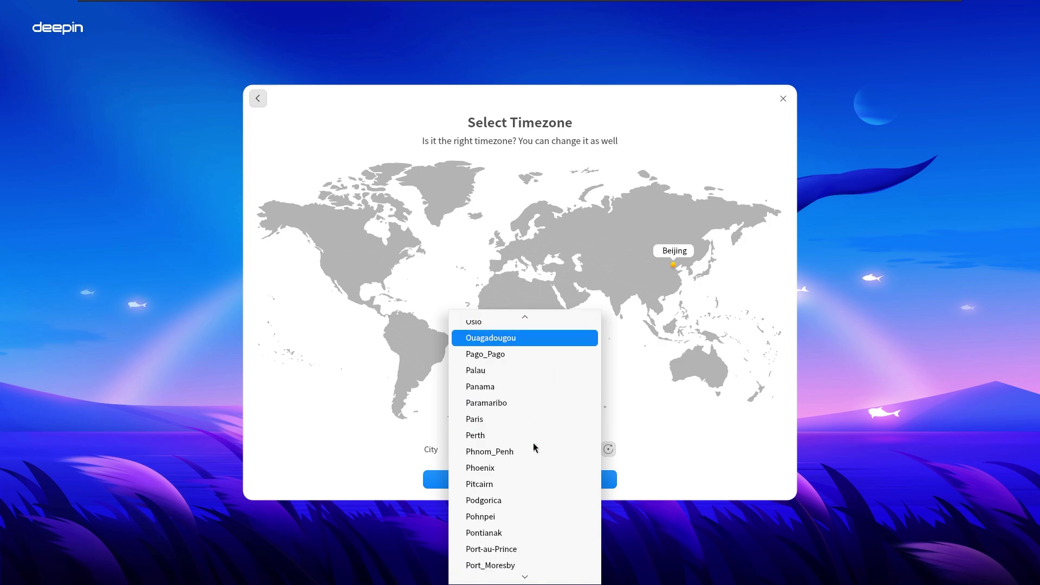
scroll(521, 523, up, 20)
scroll(519, 519, down, 20)
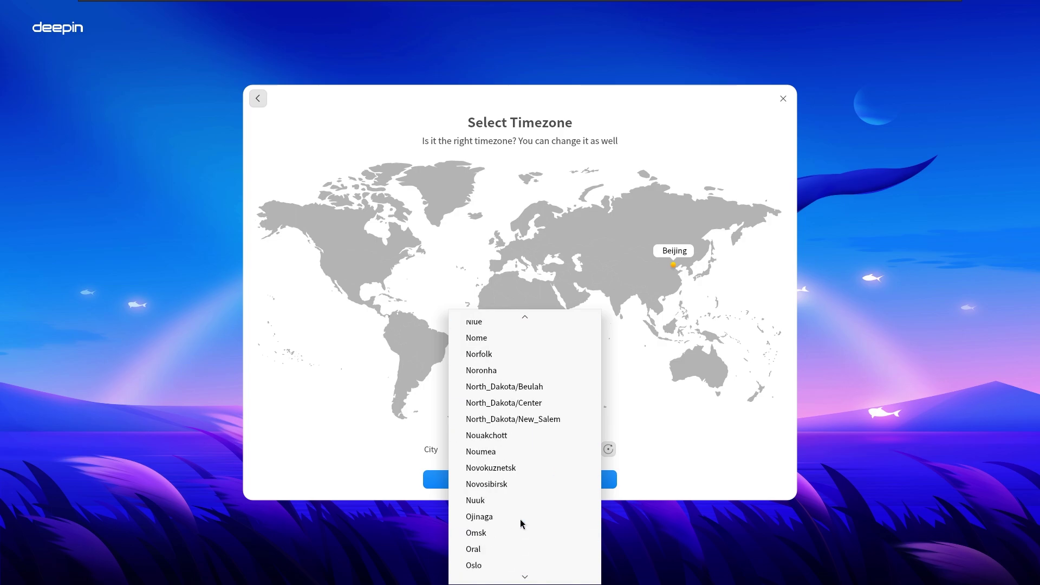
scroll(520, 519, up, 20)
scroll(520, 519, down, 5)
scroll(520, 519, down, 6)
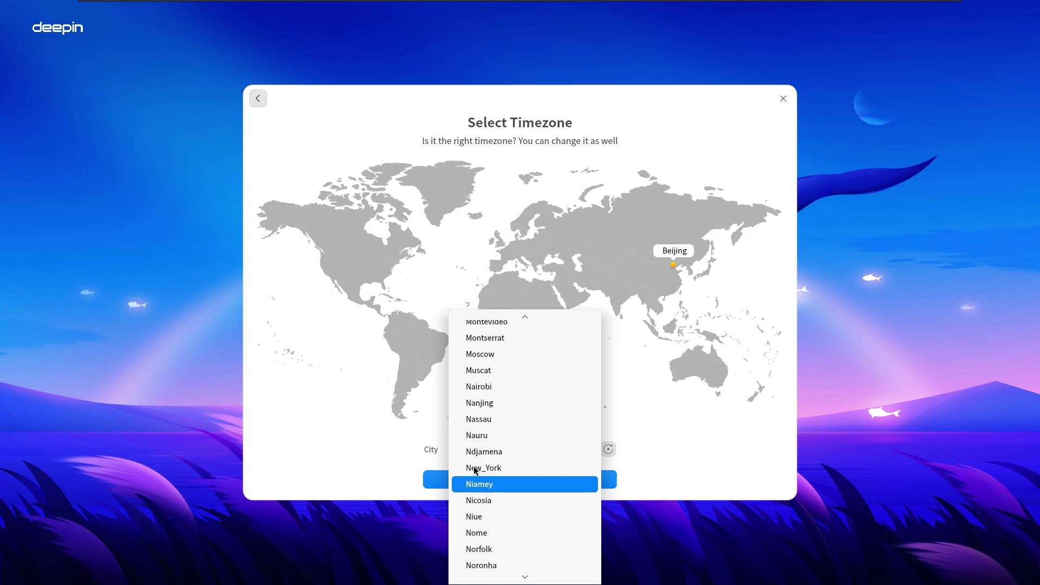
click(476, 468)
click(547, 479)
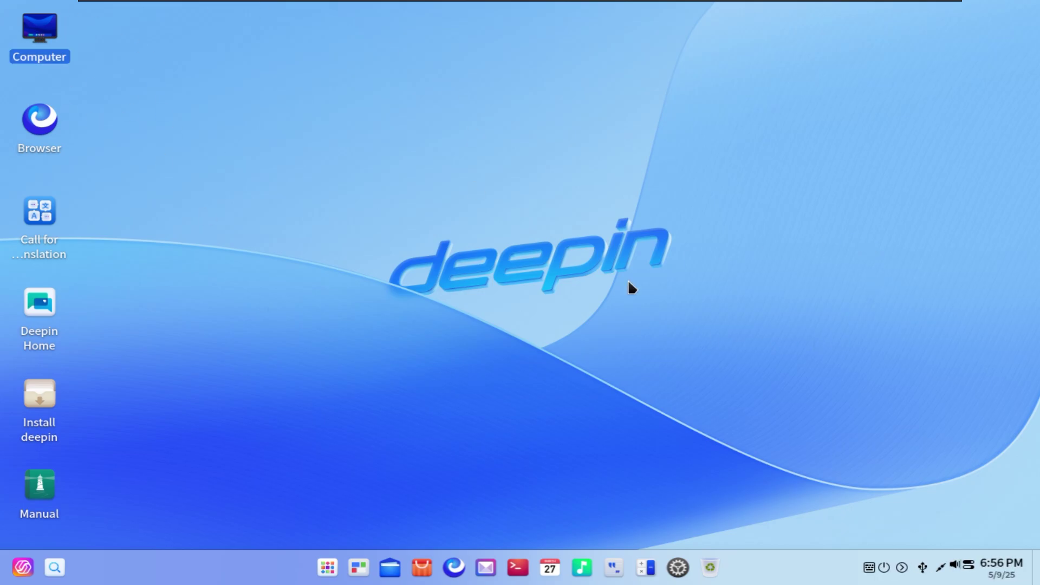
Step: Open Computer from the desktop, and look through the Recent, Home, Videos and Desktop locations in the file manager
key(Return)
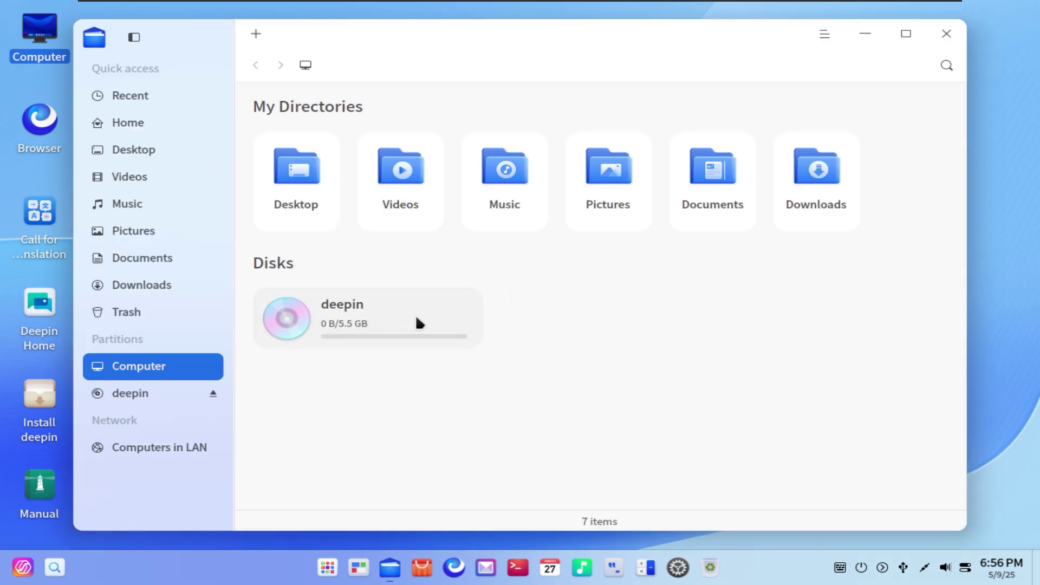
click(162, 97)
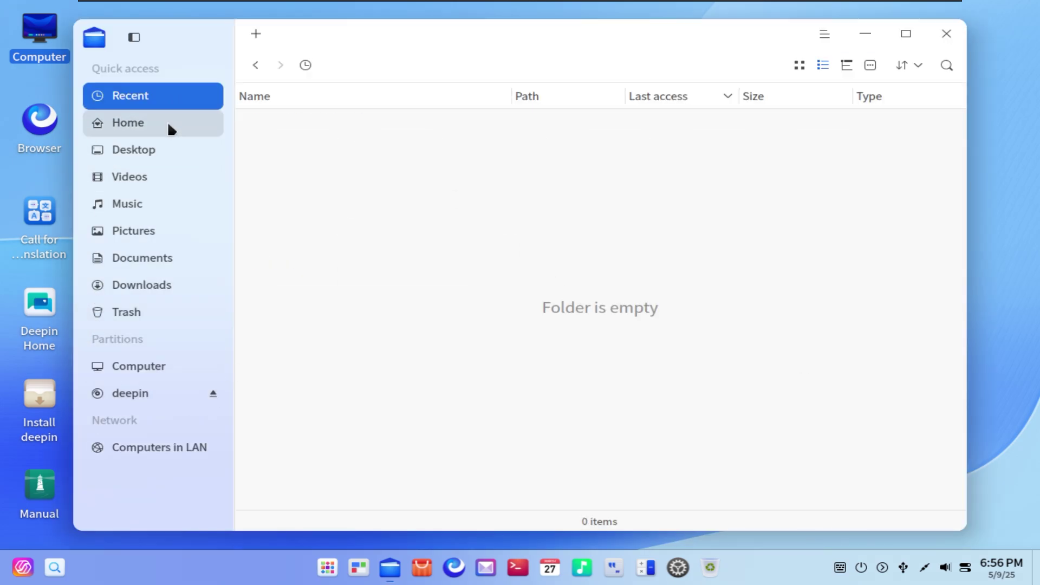
click(168, 123)
click(165, 152)
click(158, 177)
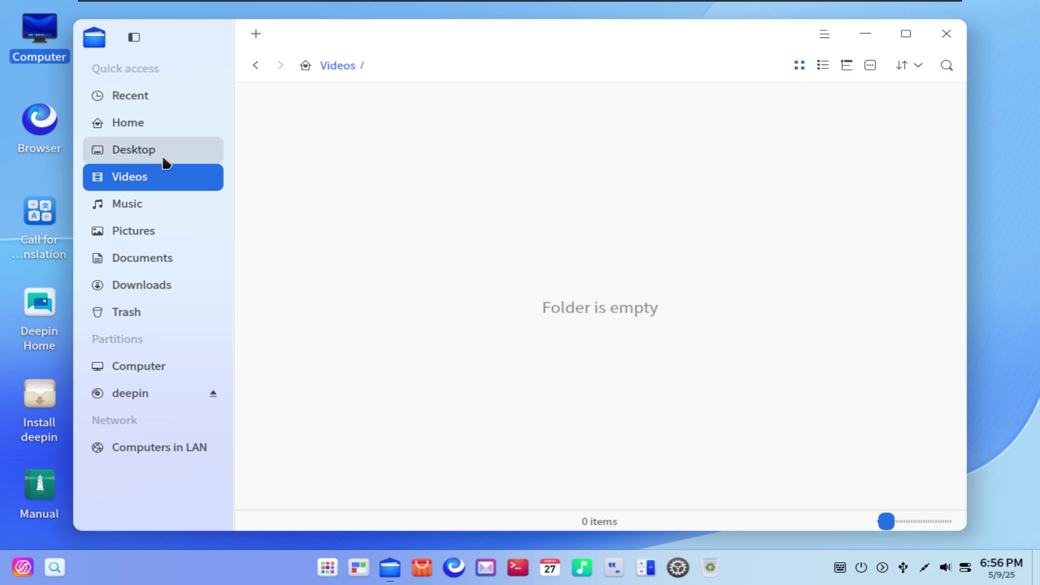
click(165, 157)
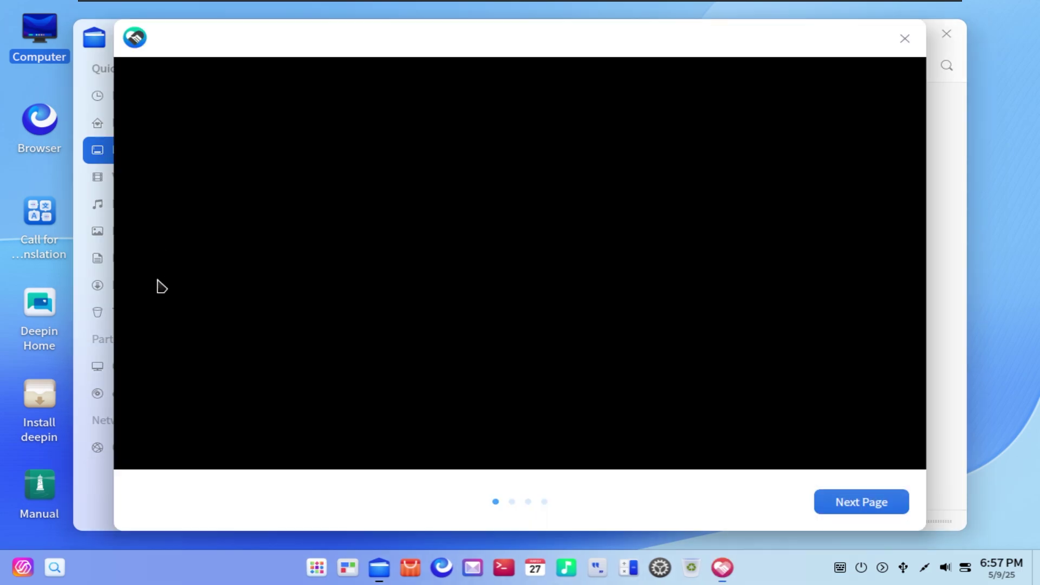
Step: Advance the welcome introduction to its second page, and close it
click(874, 505)
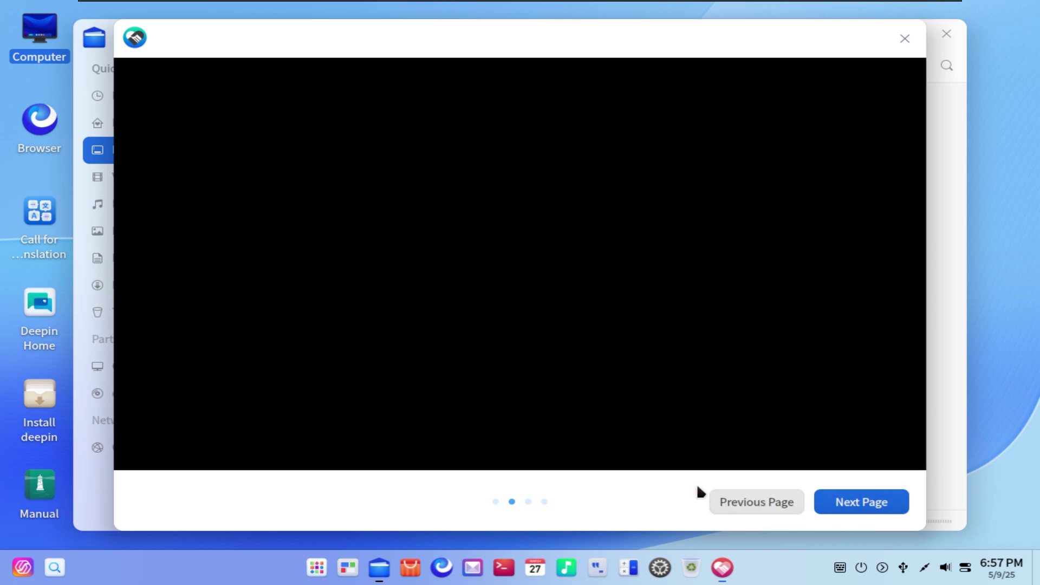
click(905, 39)
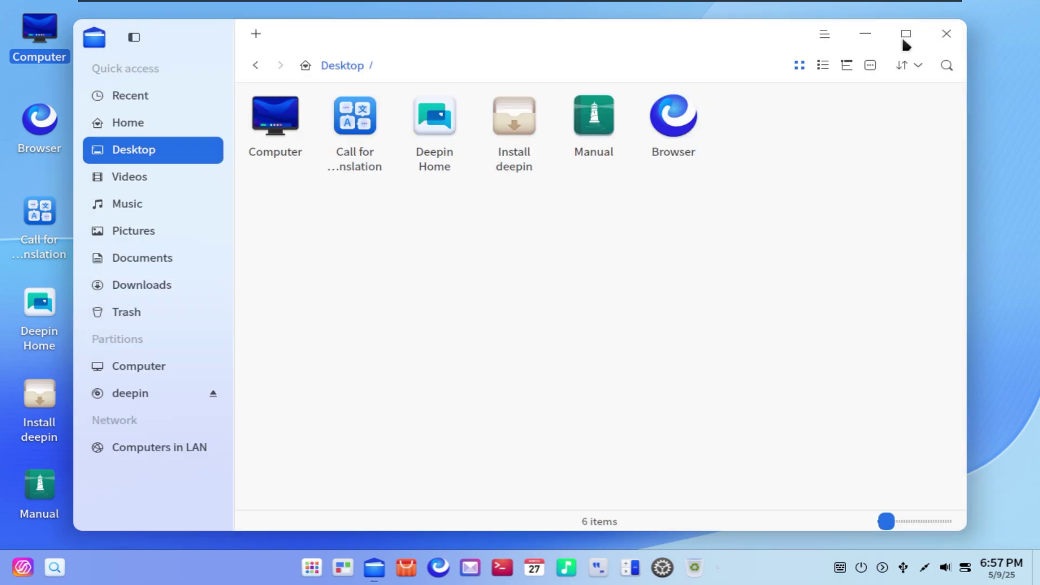
Step: Look through the Videos, Music, Documents and Downloads folders, and open the first item in Pictures
click(122, 178)
click(125, 202)
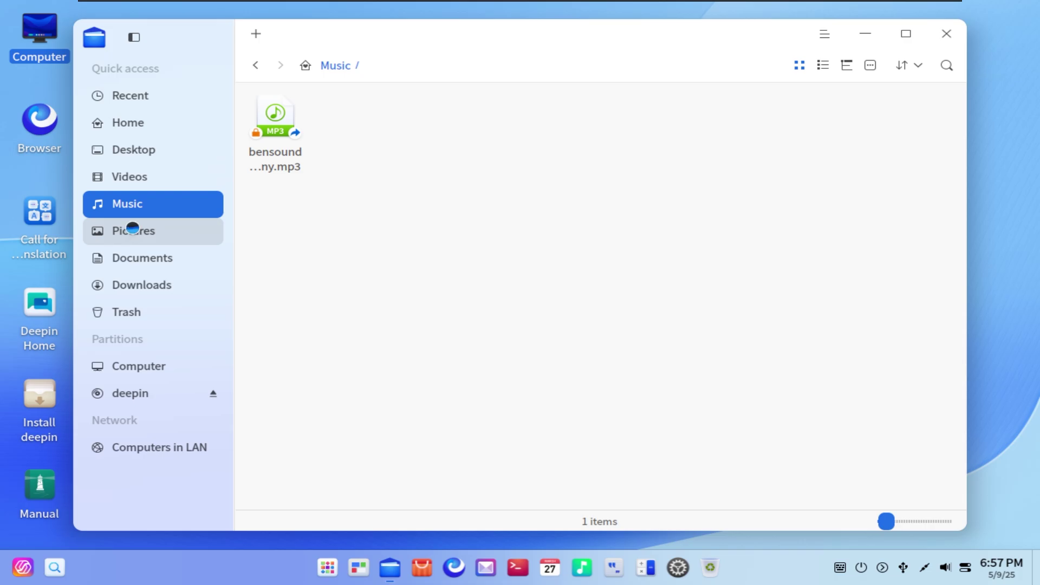
click(131, 258)
click(131, 285)
click(132, 231)
double_click(275, 146)
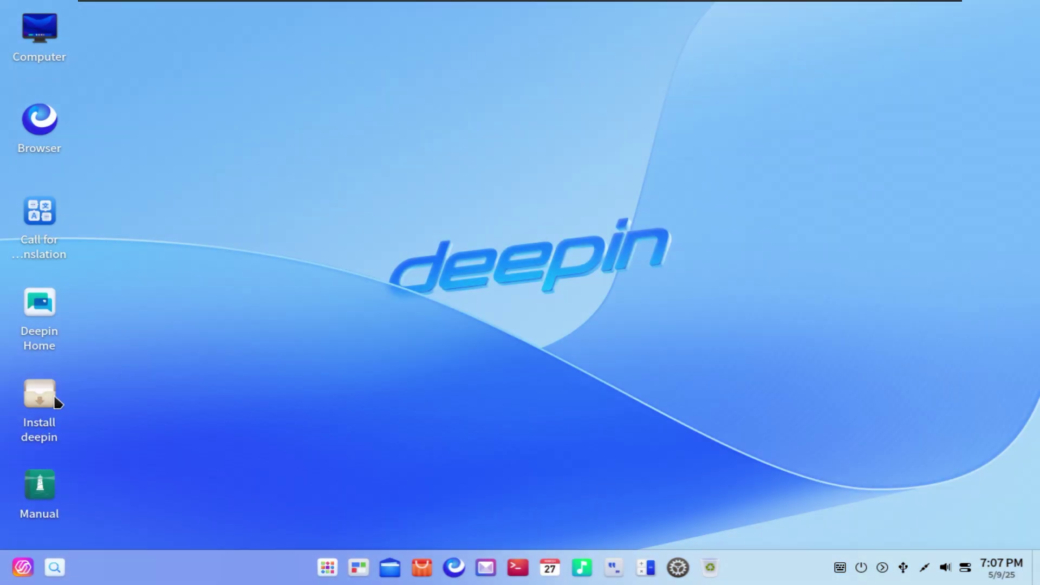
Step: Launch Install deepin from the live desktop
click(37, 398)
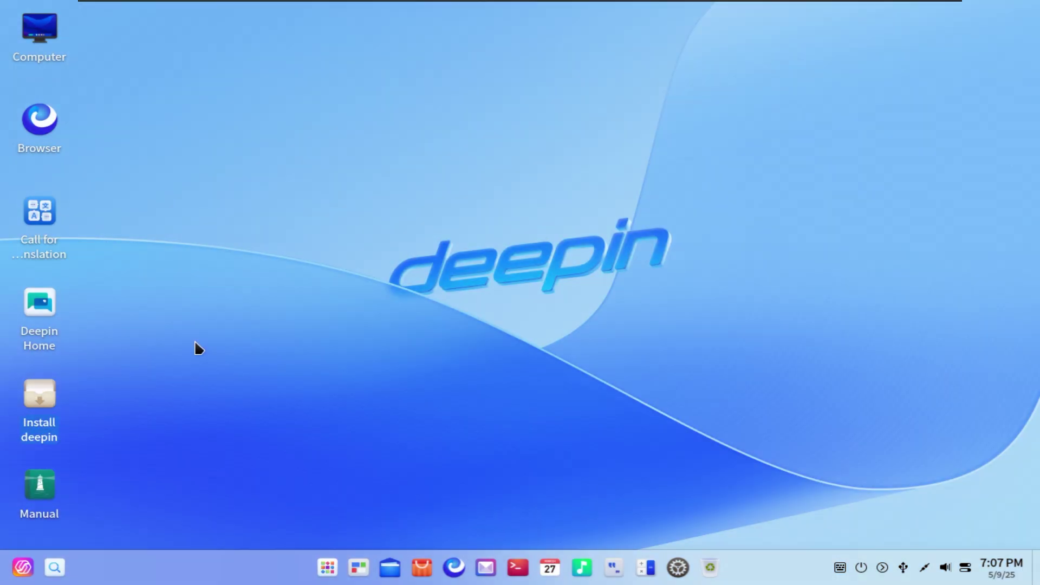